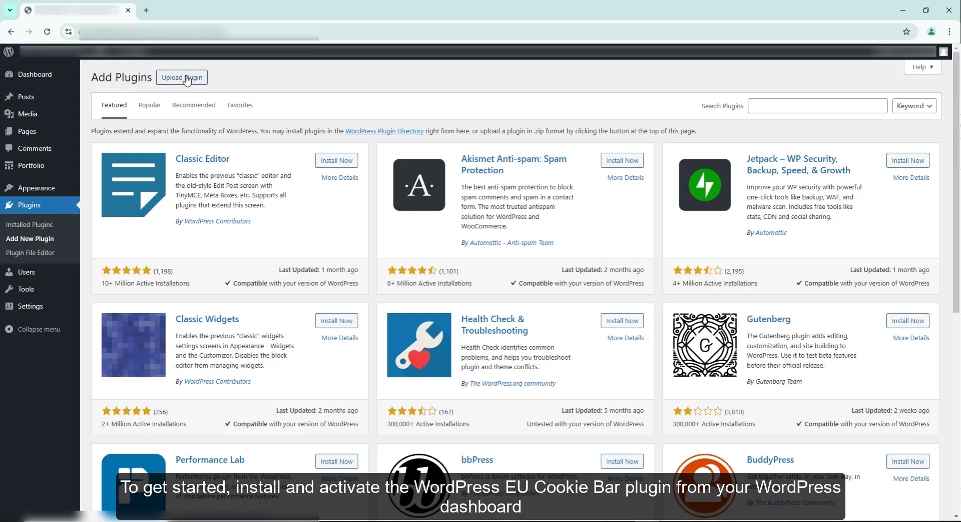
# Upload eu-cookies-bar-for-wordpress.zip, then install and activate the EU Cookies Bar plugin.
pyautogui.click(186, 78)
pyautogui.click(451, 167)
pyautogui.click(134, 114)
pyautogui.click(361, 305)
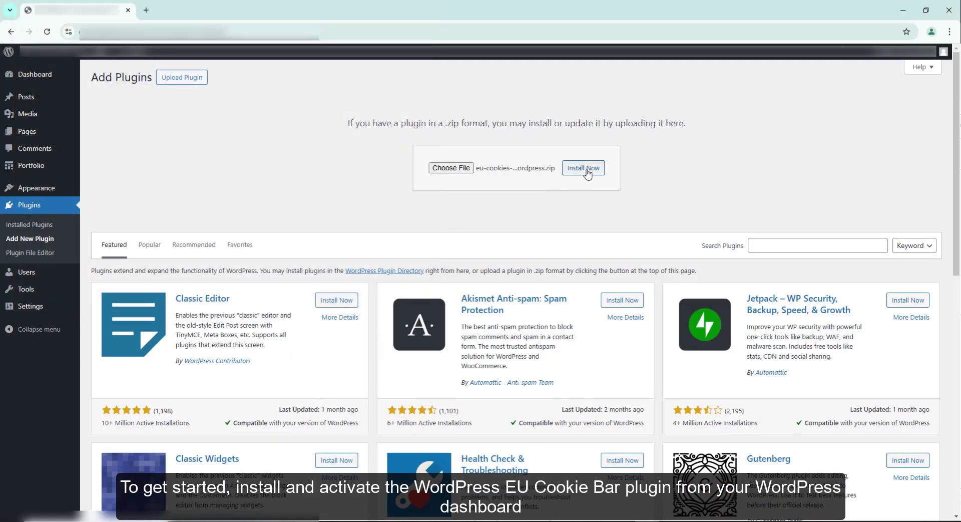
pyautogui.click(588, 172)
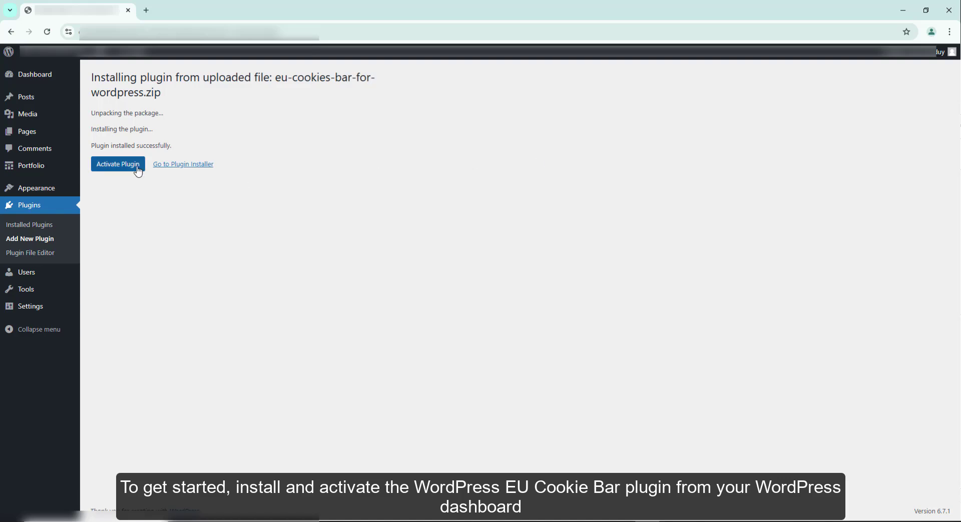
pyautogui.click(131, 166)
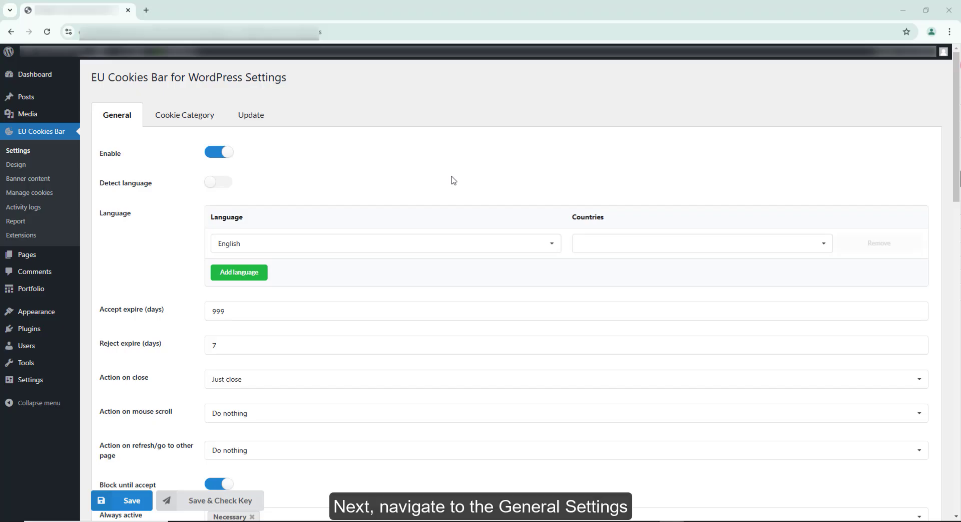
# Turn on language detection and assign English to the United States, US Minor Outlying Islands and United Kingdom.
pyautogui.click(218, 181)
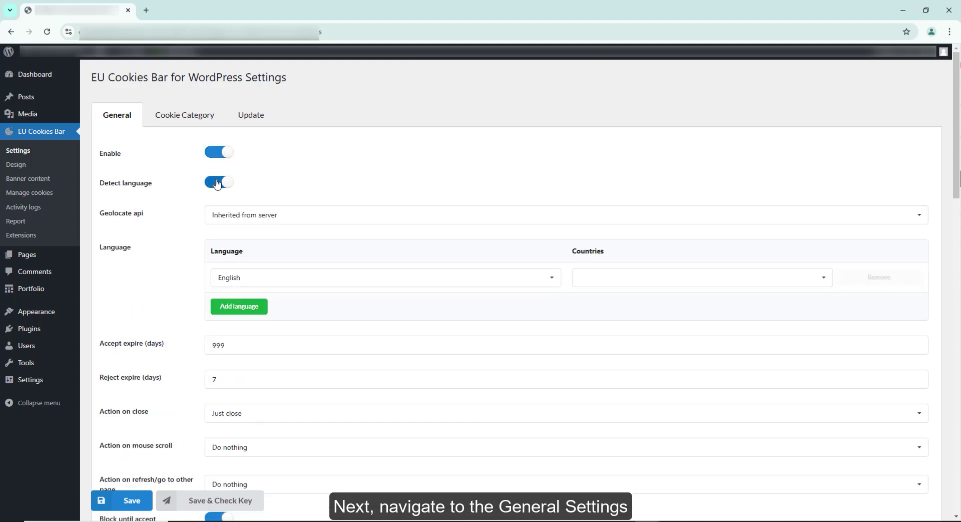
pyautogui.click(289, 218)
pyautogui.click(291, 242)
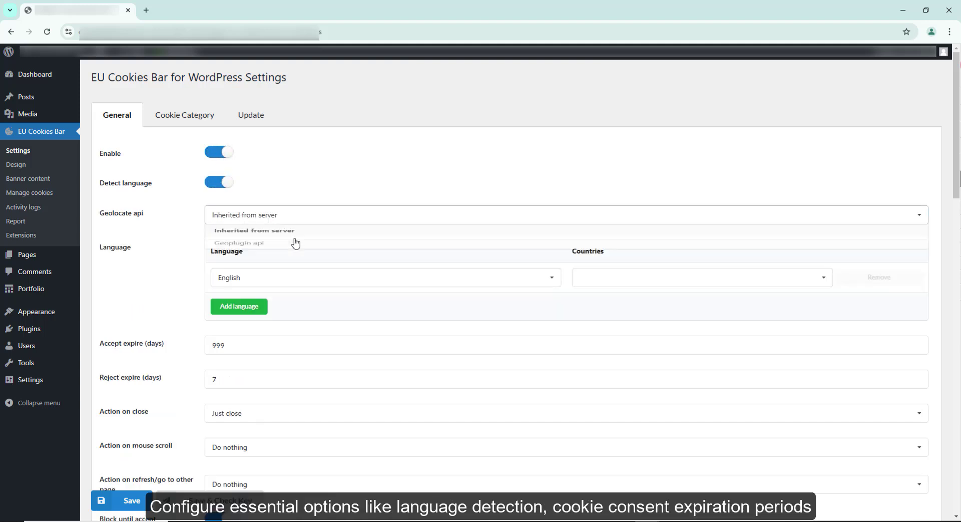
pyautogui.click(287, 279)
pyautogui.scroll(3, 314, 344)
pyautogui.scroll(2, 313, 343)
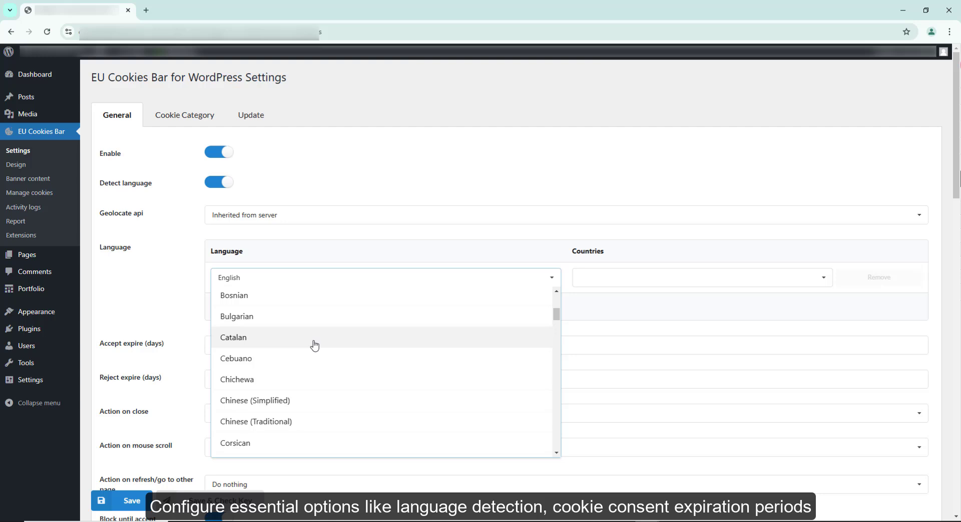
pyautogui.scroll(-5, 314, 344)
pyautogui.click(581, 276)
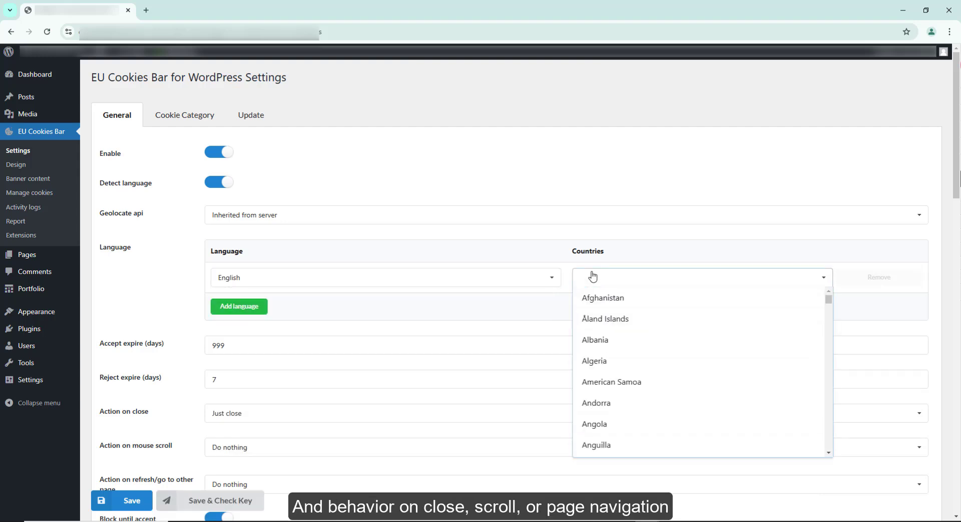
pyautogui.press('u')
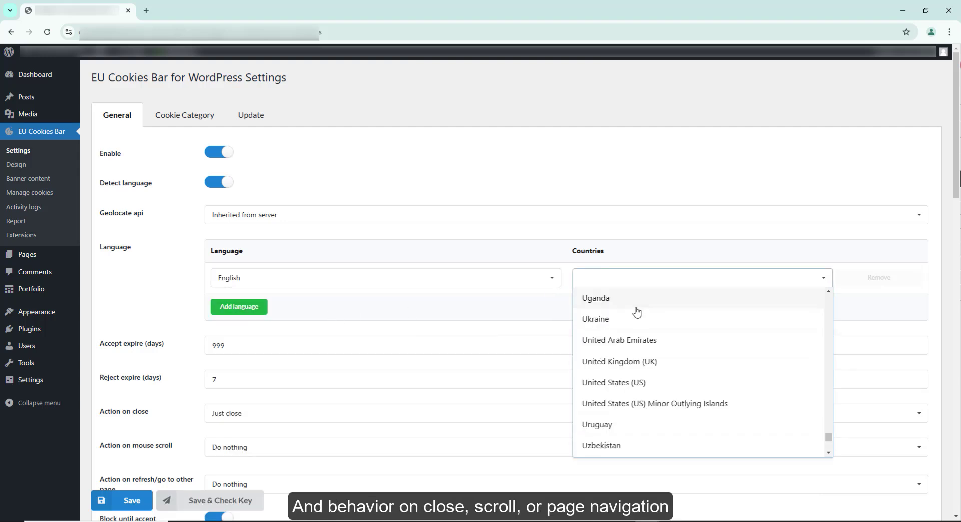
pyautogui.click(623, 382)
pyautogui.click(623, 363)
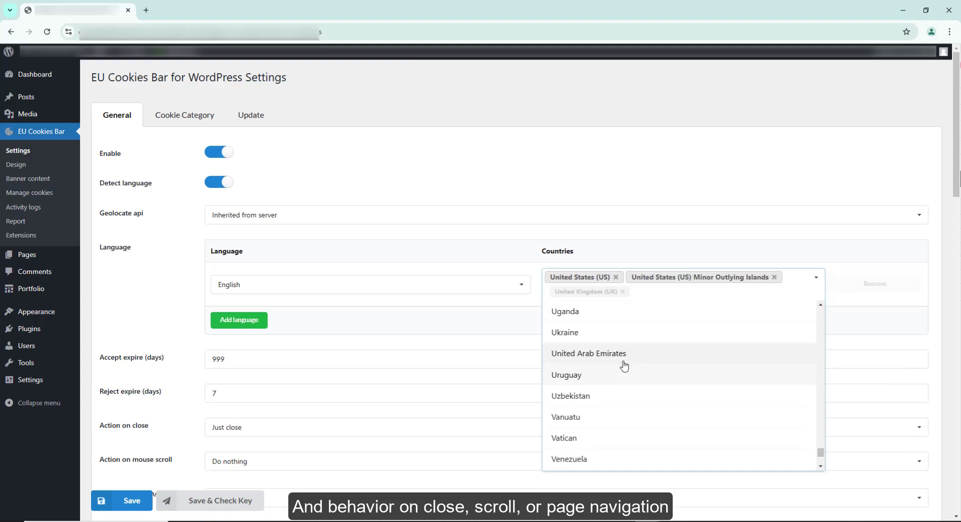
# Add a second language row for French, assigned to France.
pyautogui.click(221, 319)
pyautogui.press('f')
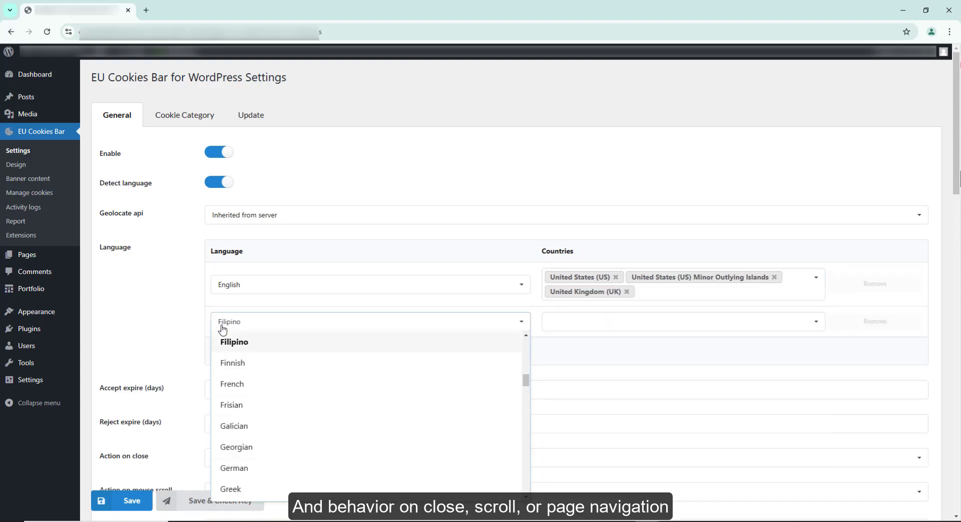
pyautogui.click(222, 383)
pyautogui.click(637, 321)
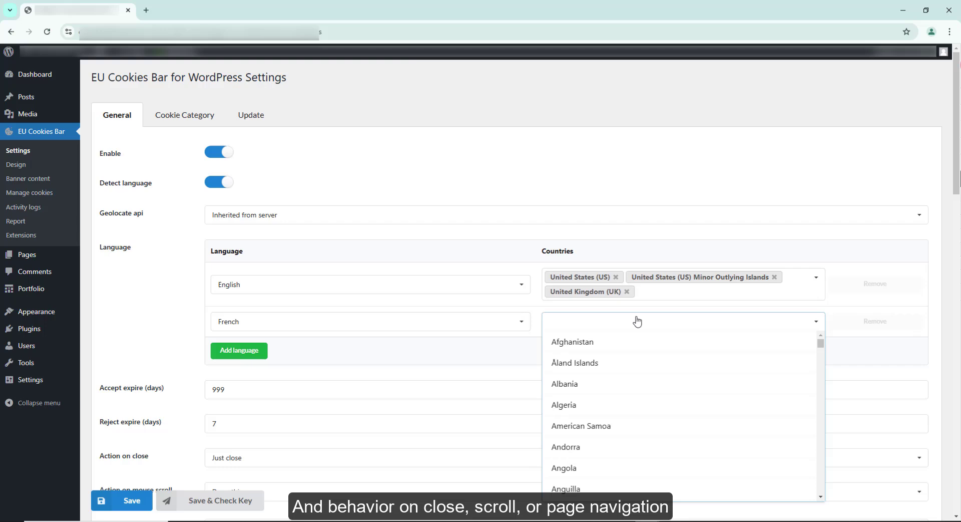
pyautogui.press('f')
pyautogui.click(563, 426)
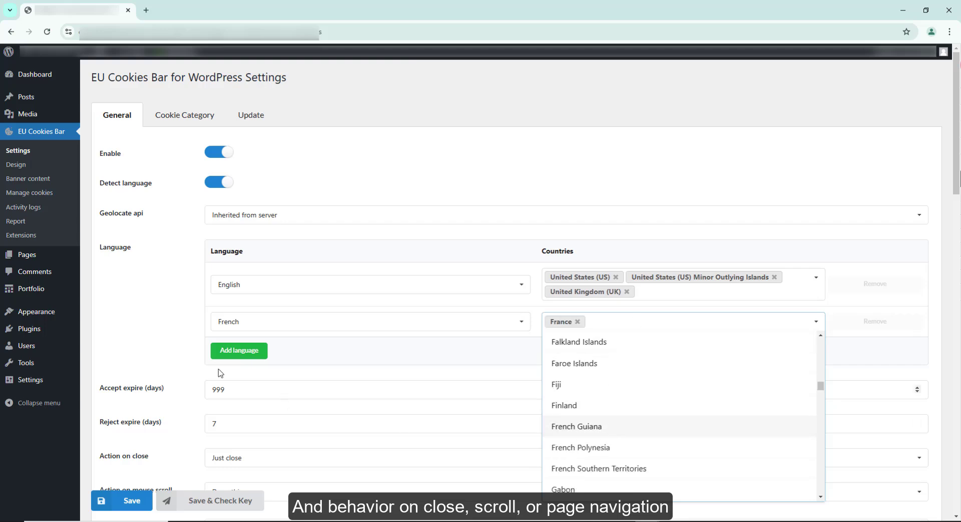
# Review the close, scroll, refresh and always-active options, keeping Just close and Necessary only.
pyautogui.click(191, 310)
pyautogui.scroll(-2, 414, 352)
pyautogui.scroll(-4, 415, 354)
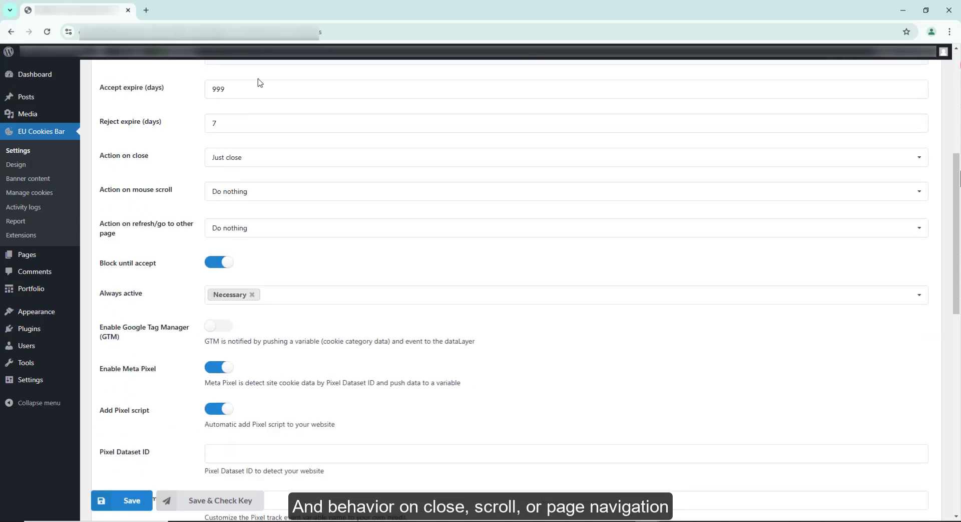
pyautogui.click(260, 157)
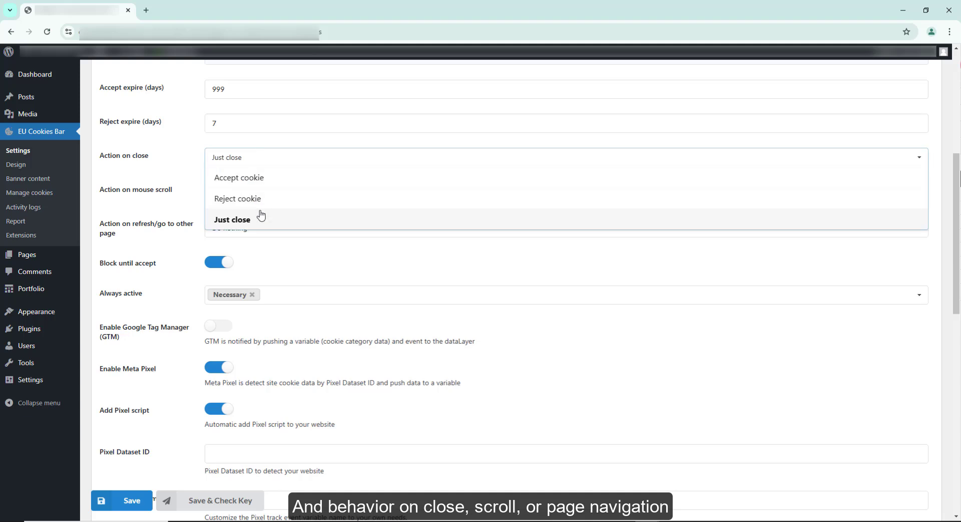
pyautogui.click(280, 156)
pyautogui.click(268, 191)
pyautogui.click(269, 229)
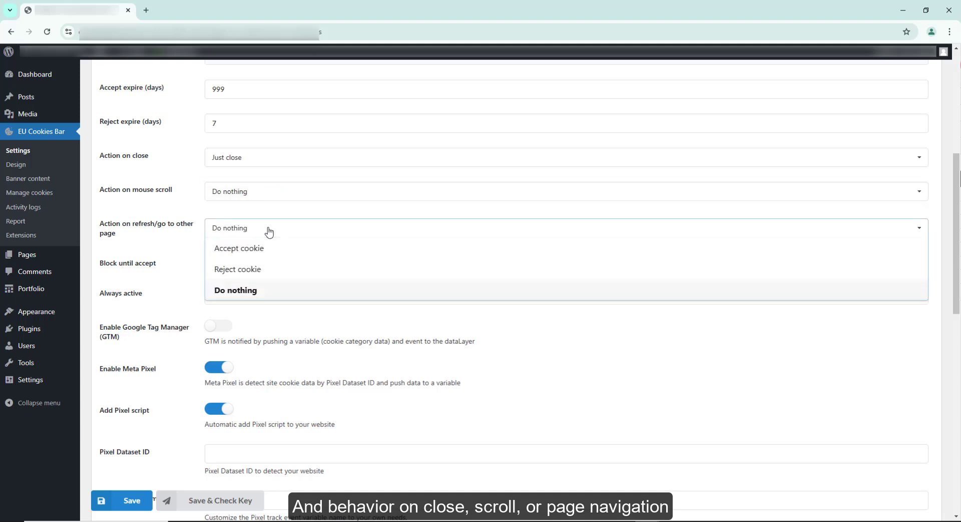
pyautogui.click(280, 295)
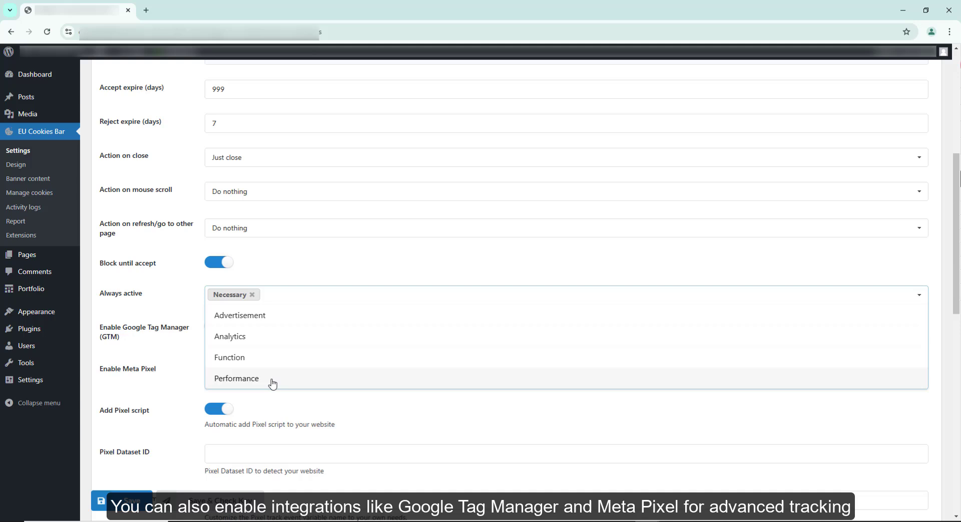
pyautogui.click(187, 282)
# Enable Google Tag Manager and focus the GTM code field.
pyautogui.click(220, 326)
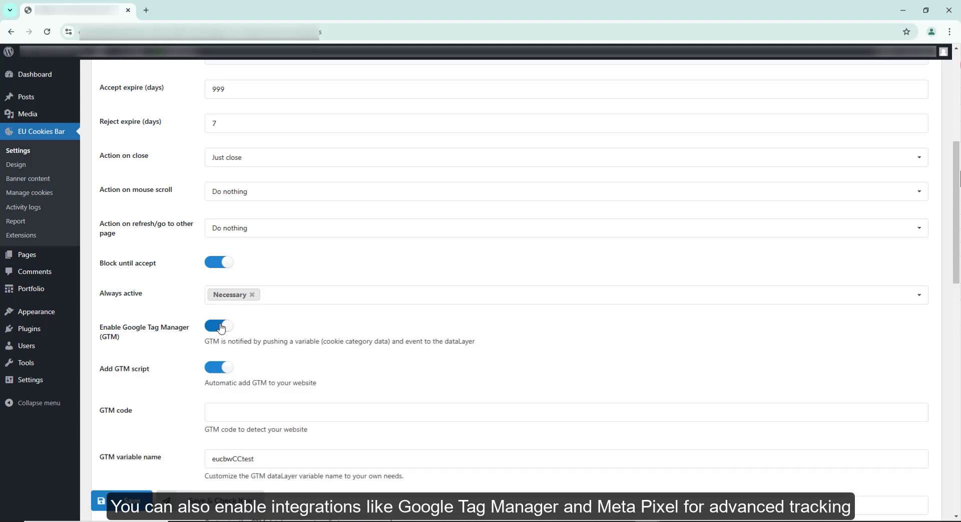
pyautogui.scroll(-2, 310, 335)
pyautogui.click(243, 312)
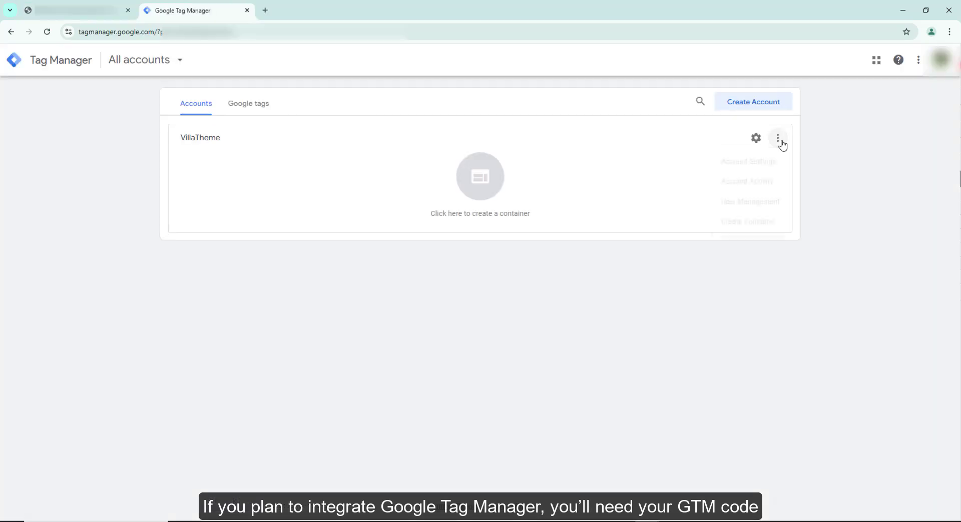
# Create a new web container named VillaTheme in the VillaTheme account.
pyautogui.click(779, 142)
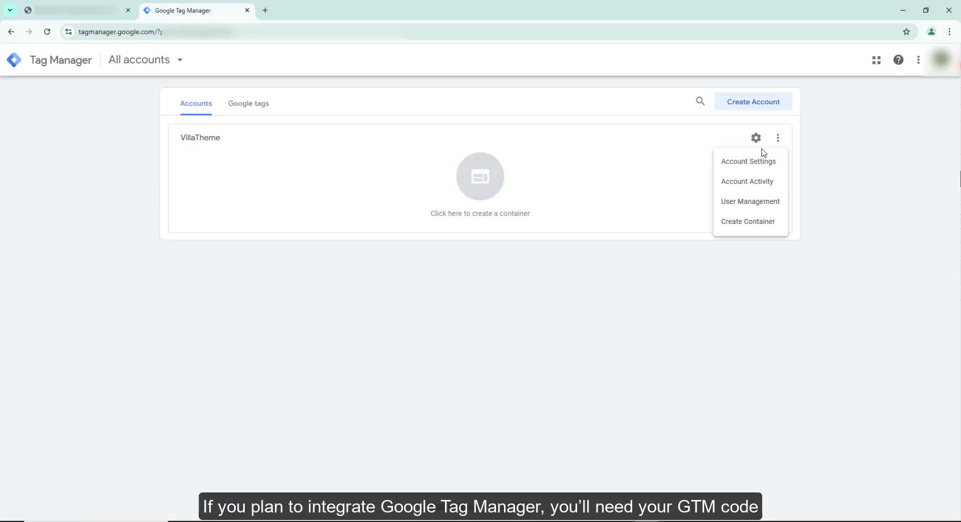
pyautogui.click(749, 160)
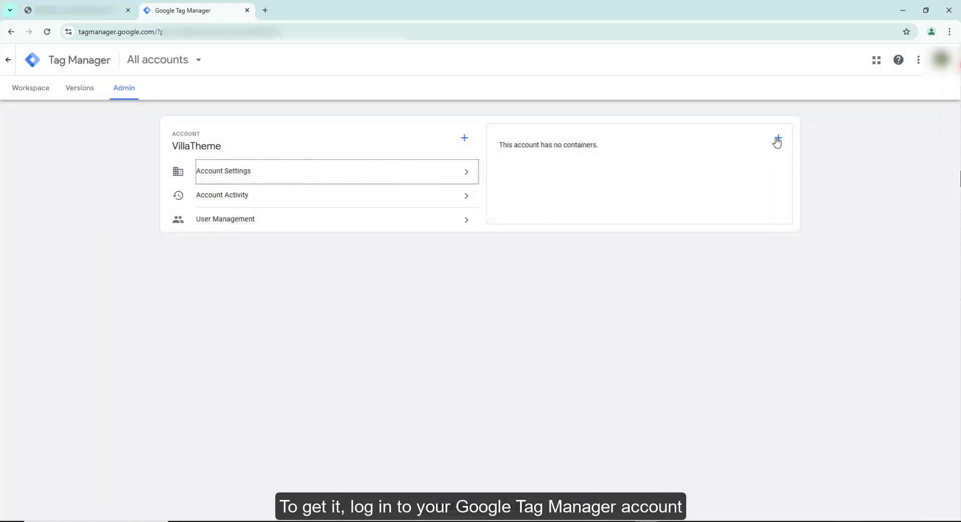
pyautogui.click(778, 140)
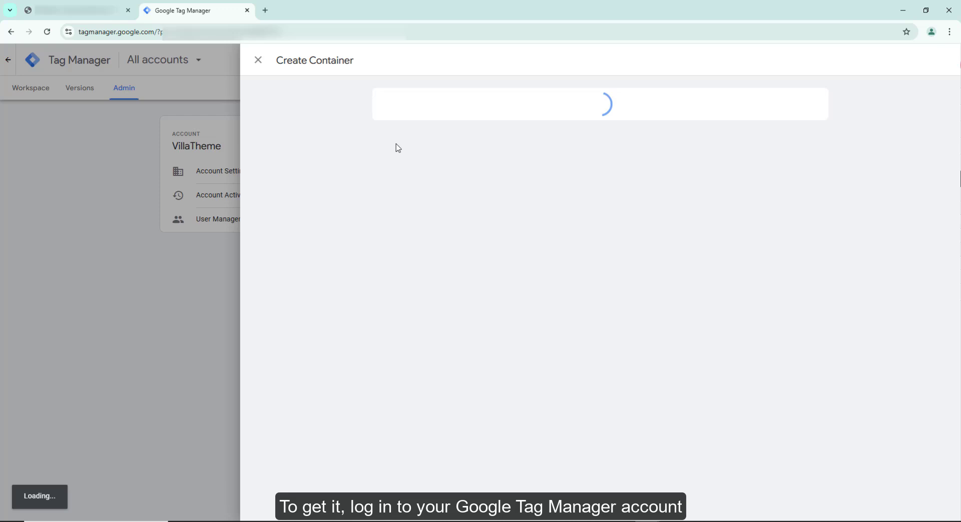
pyautogui.click(431, 150)
pyautogui.write('VillaTheme')
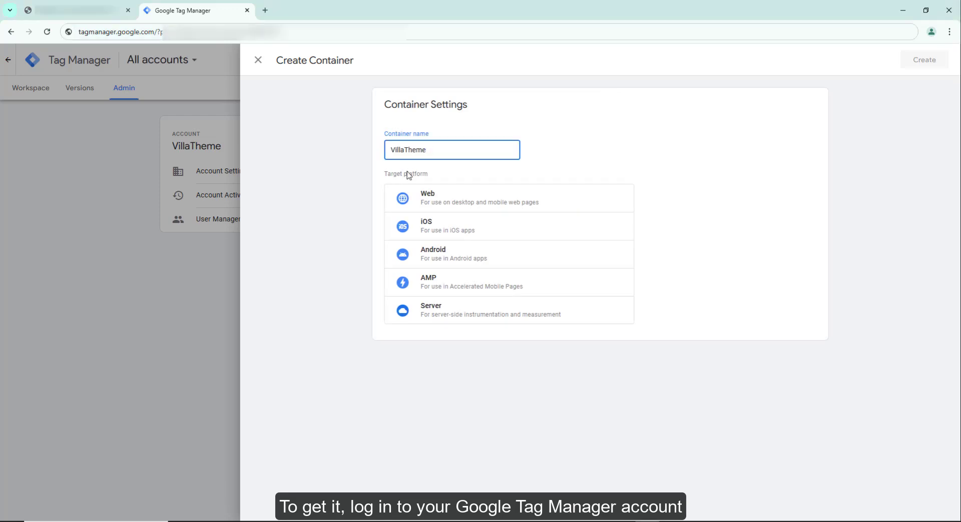
pyautogui.click(455, 205)
pyautogui.click(455, 205)
pyautogui.click(924, 59)
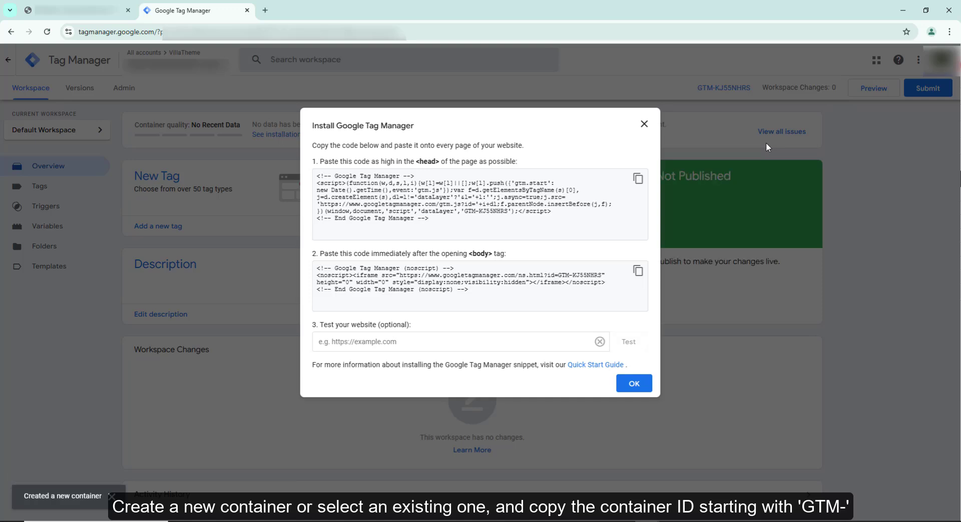
# Dismiss the install instructions and select the container ID GTM-KJ55NHRS for copying.
pyautogui.click(644, 124)
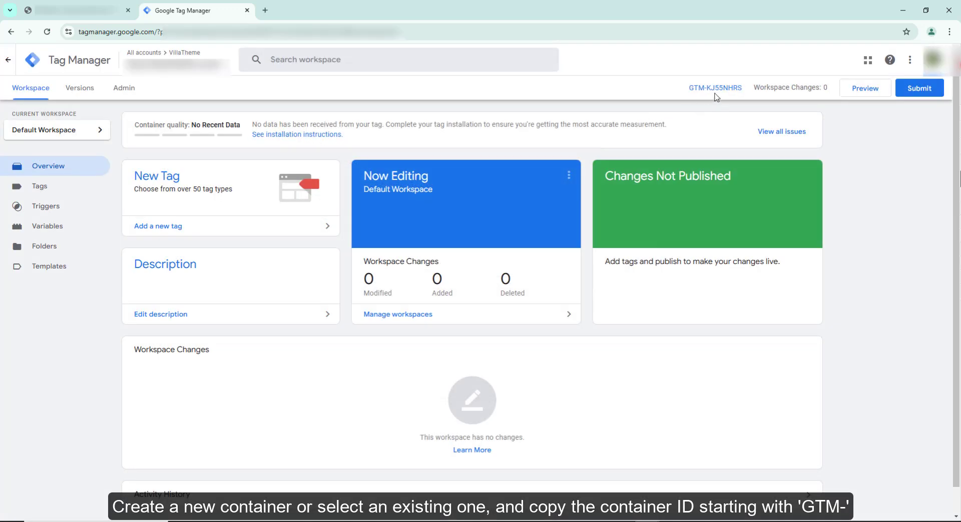
pyautogui.moveTo(743, 88); pyautogui.dragTo(691, 94)
pyautogui.rightClick(691, 94)
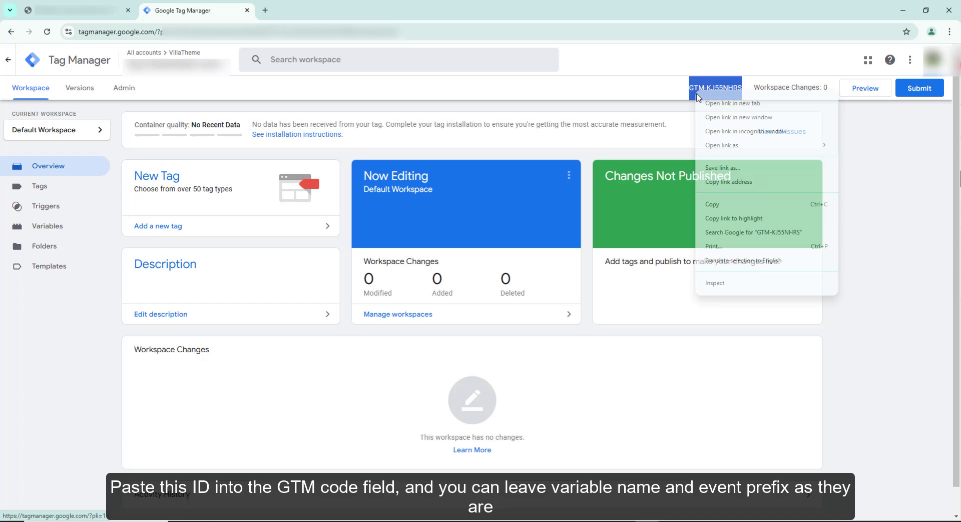
# Paste GTM-KJ55NHRS into the EU Cookies Bar GTM code field.
pyautogui.click(696, 204)
pyautogui.click(49, 3)
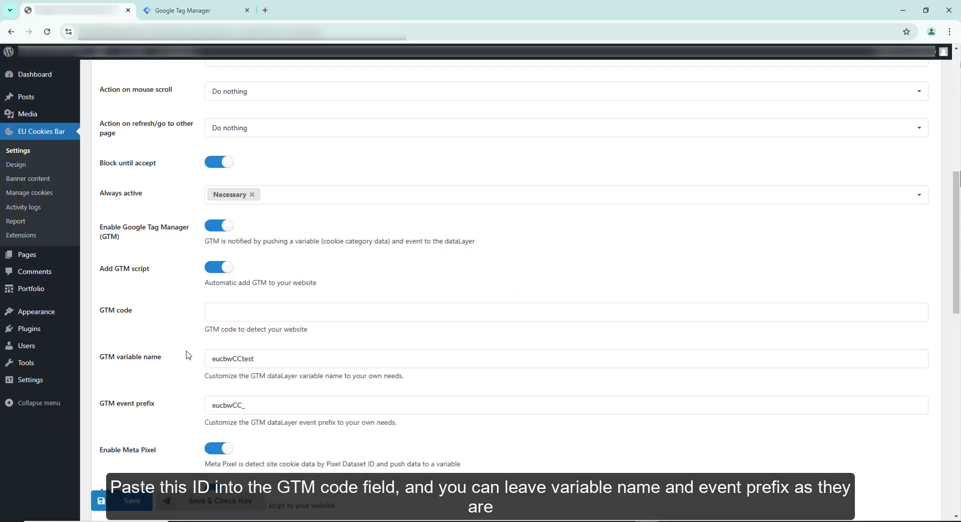
pyautogui.rightClick(231, 308)
pyautogui.click(240, 213)
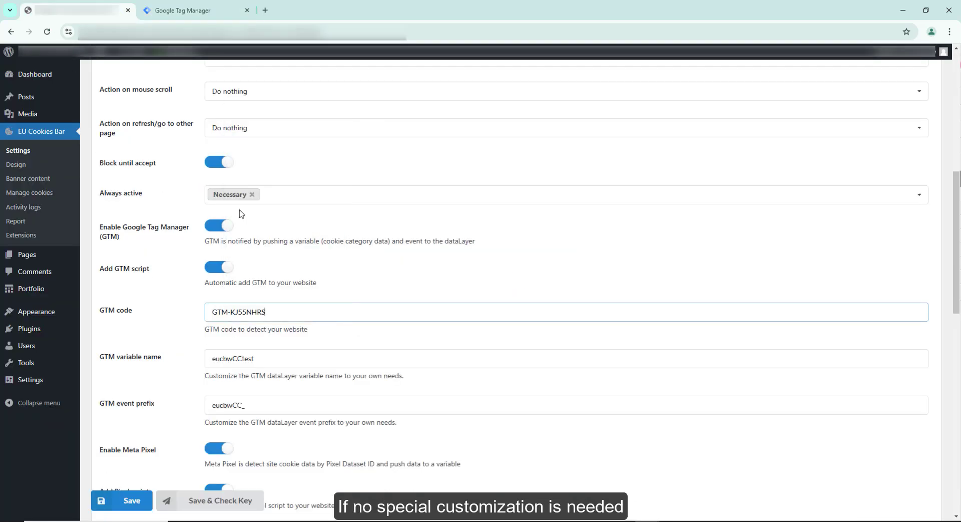
pyautogui.scroll(-5, 184, 296)
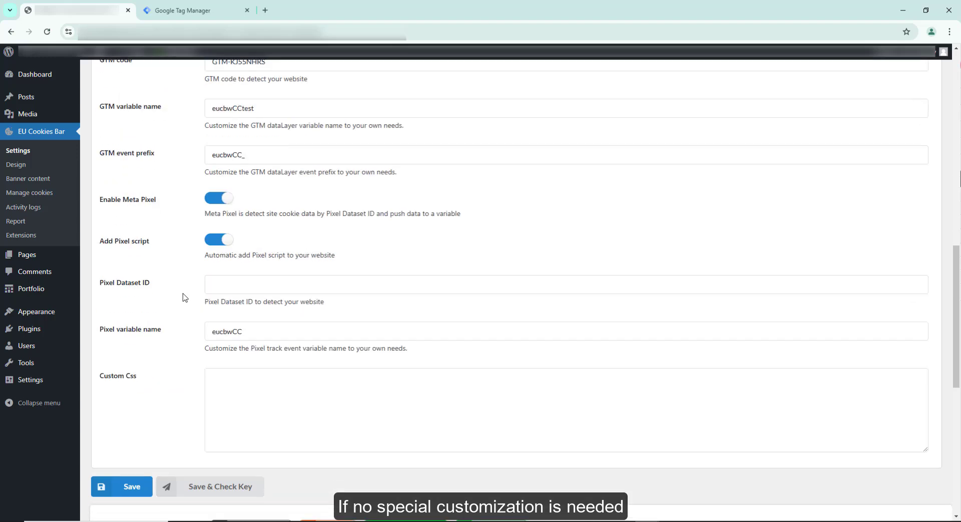
pyautogui.click(225, 199)
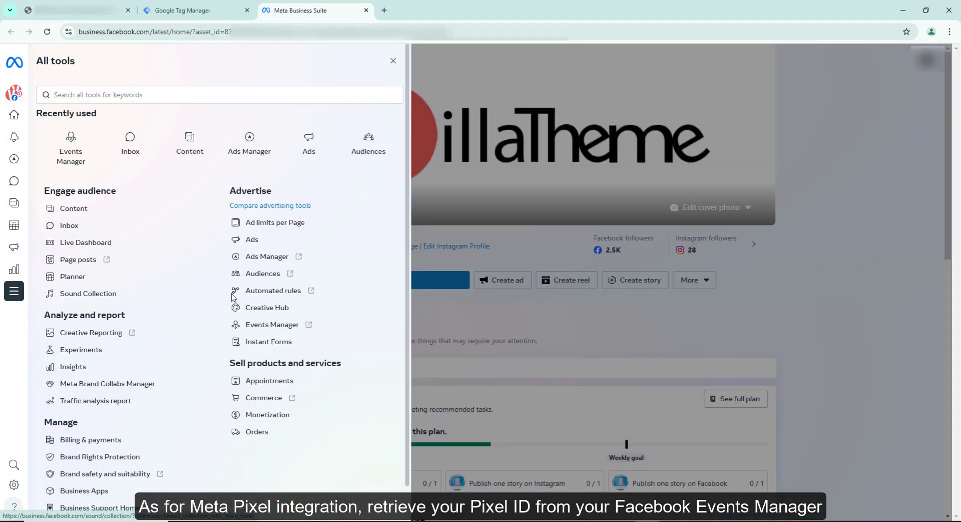
# In Events Manager, create a new web dataset named 'EU Cookie Bar'.
pyautogui.click(253, 322)
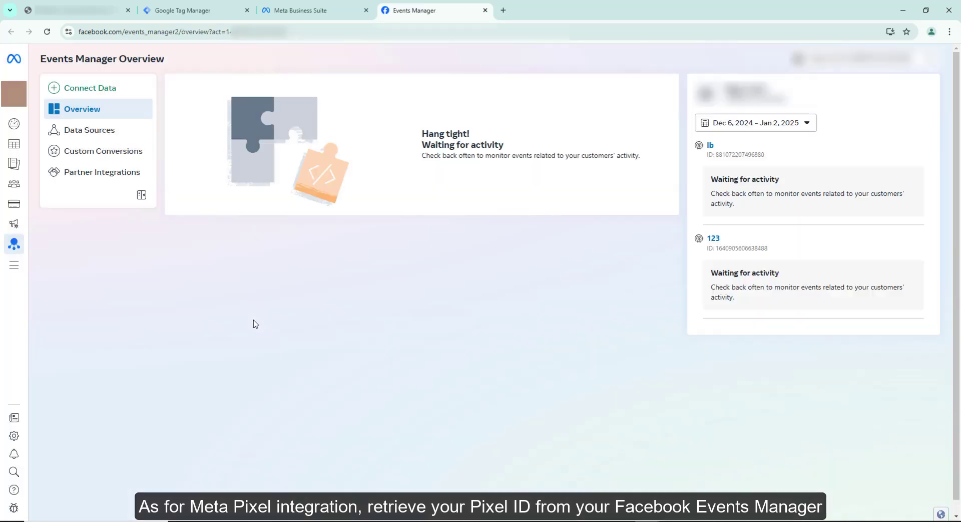
pyautogui.click(61, 86)
pyautogui.click(339, 196)
pyautogui.click(609, 367)
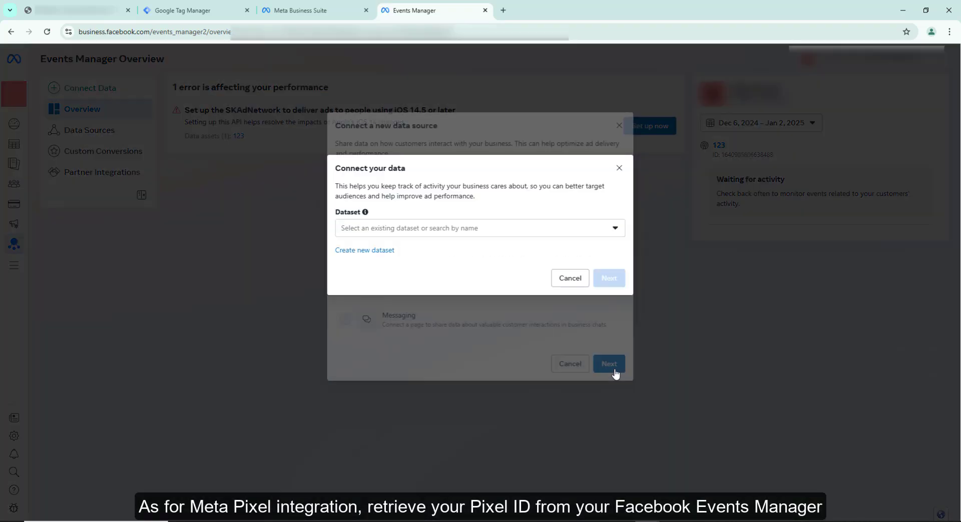
pyautogui.click(368, 252)
pyautogui.click(406, 205)
pyautogui.write('EU Cookie Bar')
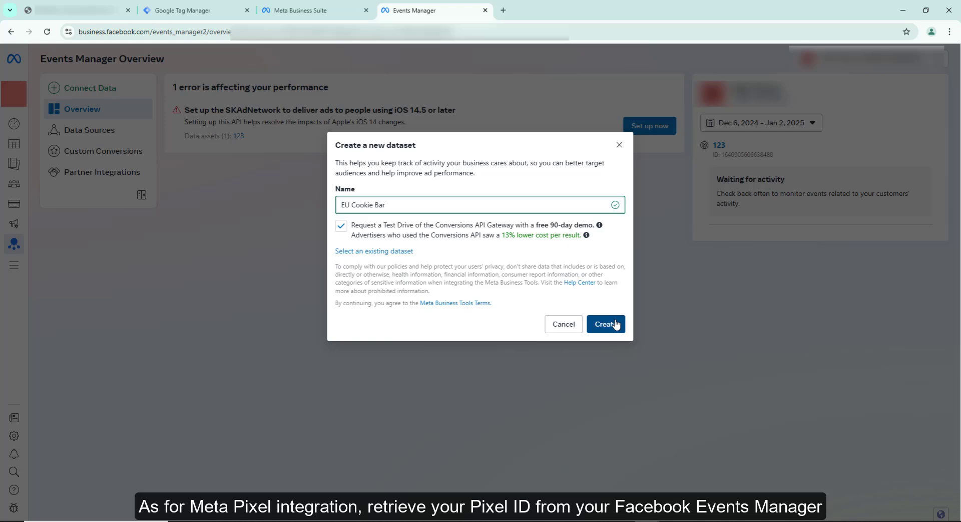
pyautogui.click(616, 324)
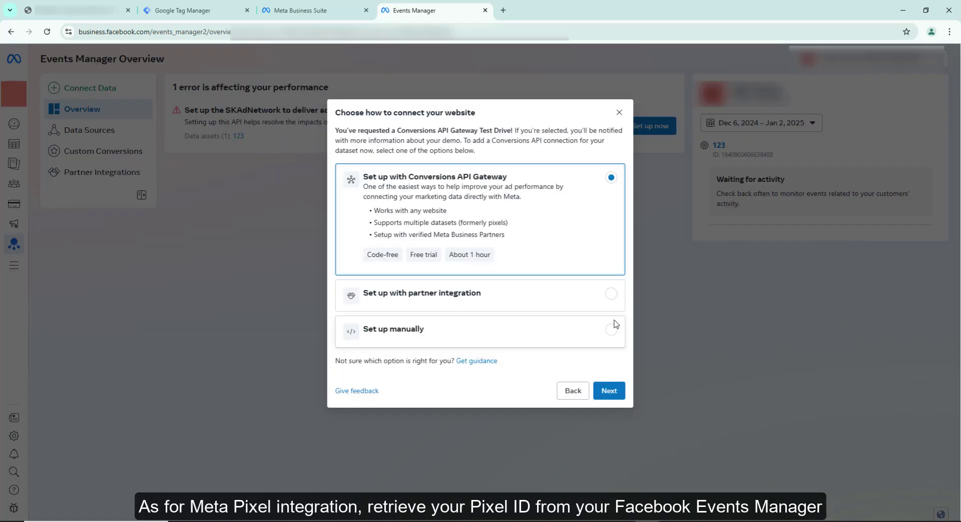
# Set up Meta Pixel manually, copy its base code, and enable automatic advanced matching.
pyautogui.click(571, 333)
pyautogui.click(608, 360)
pyautogui.click(514, 277)
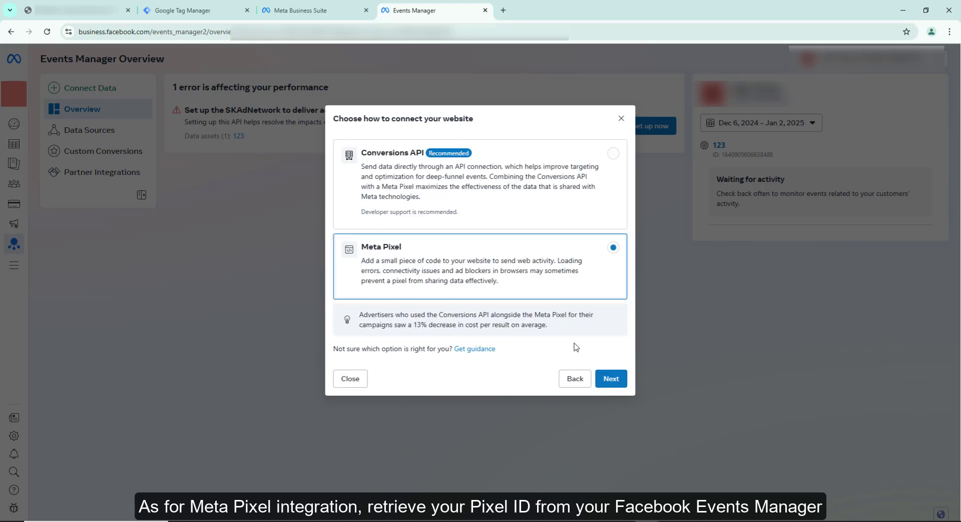
pyautogui.click(611, 379)
pyautogui.click(410, 256)
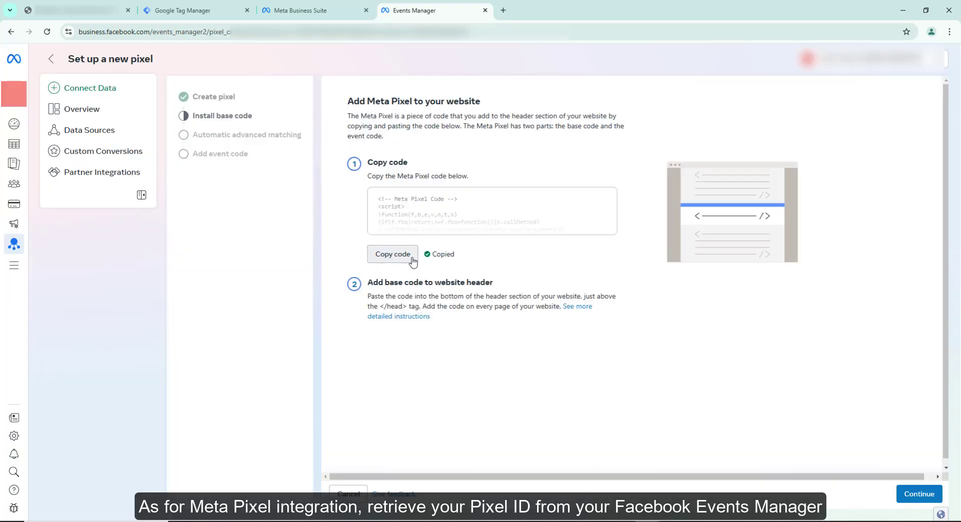
pyautogui.click(903, 495)
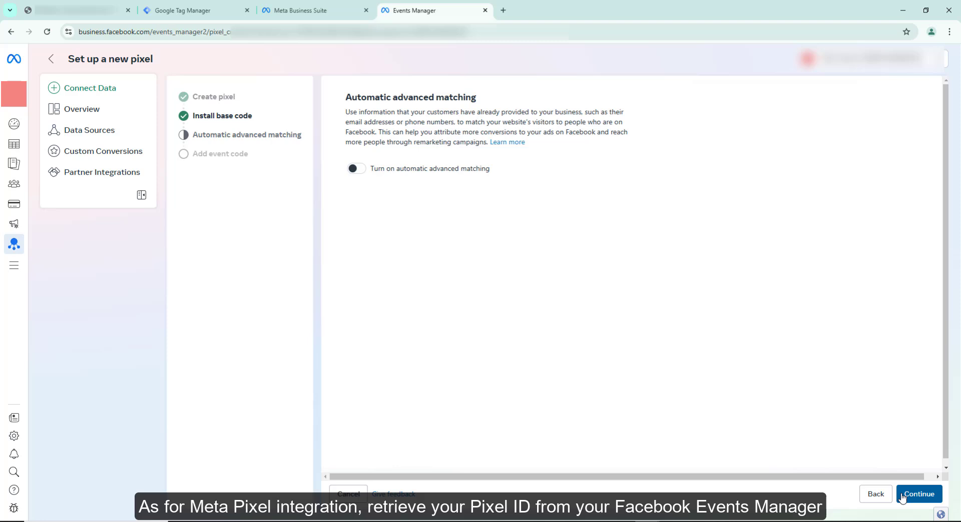
pyautogui.click(356, 169)
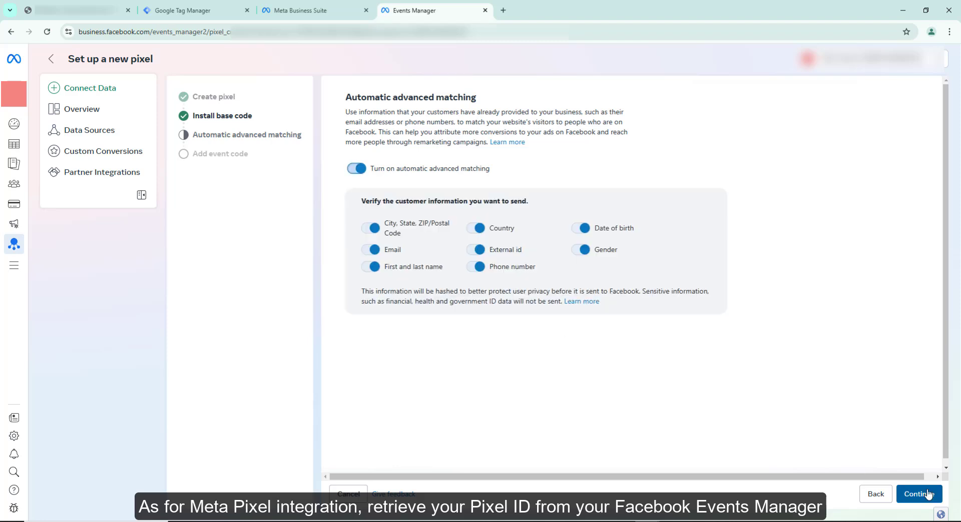
pyautogui.click(916, 495)
pyautogui.click(916, 496)
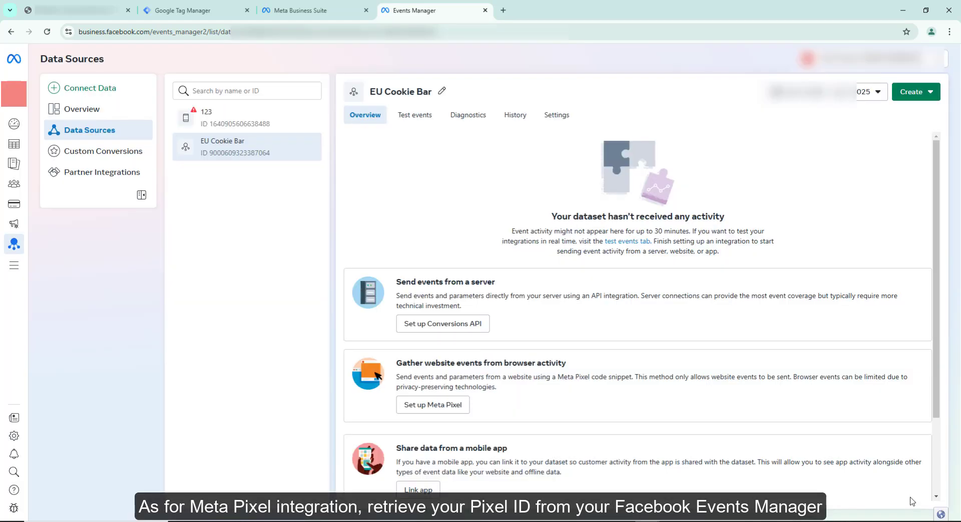
# Check the EU Cookie Bar dataset's settings and events, then visit Data Sources.
pyautogui.click(557, 117)
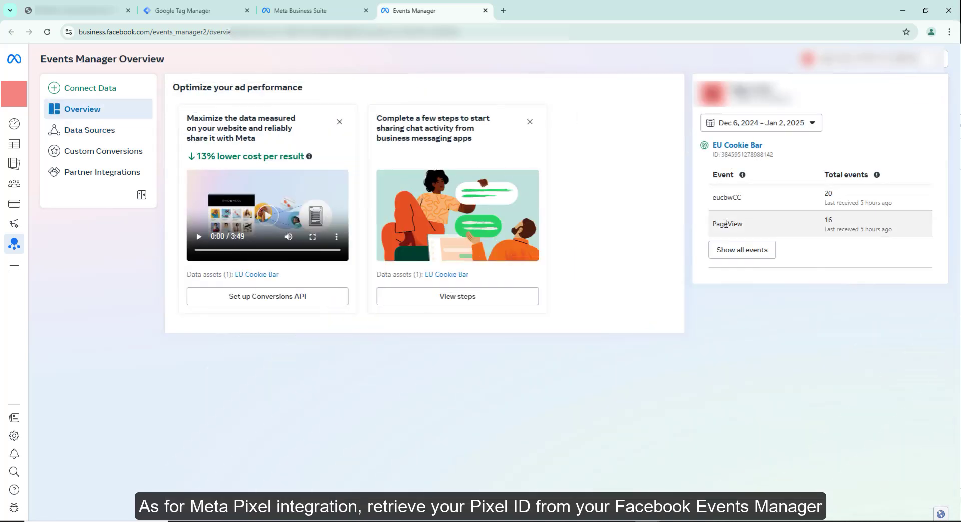
pyautogui.click(729, 257)
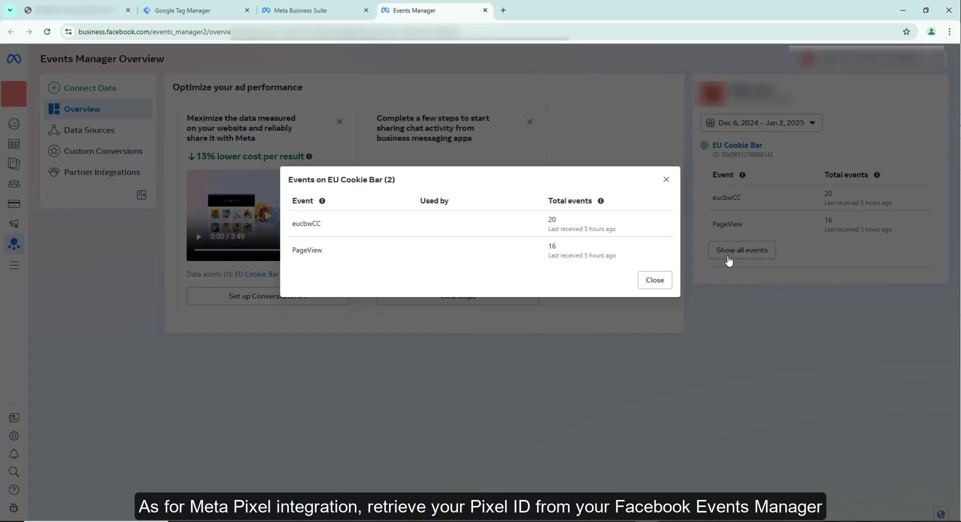
pyautogui.click(655, 279)
pyautogui.click(89, 130)
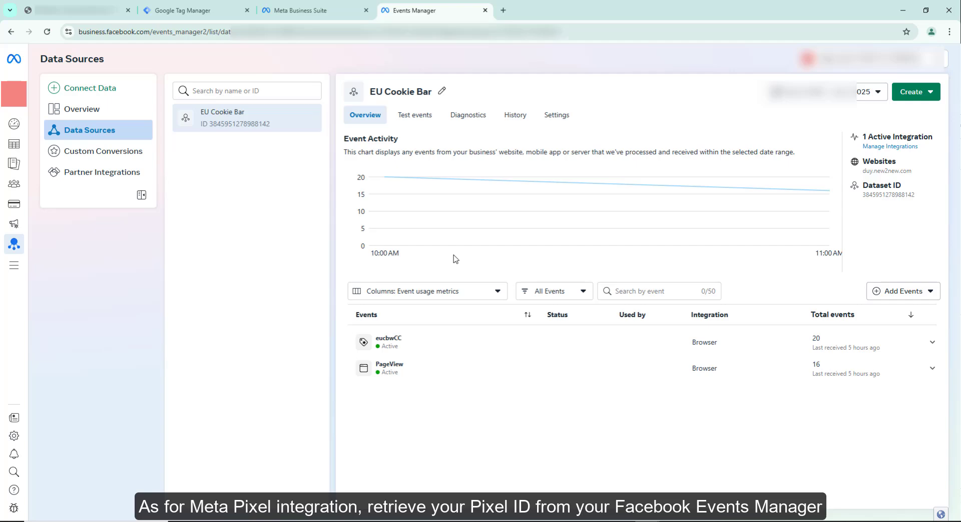
pyautogui.click(75, 10)
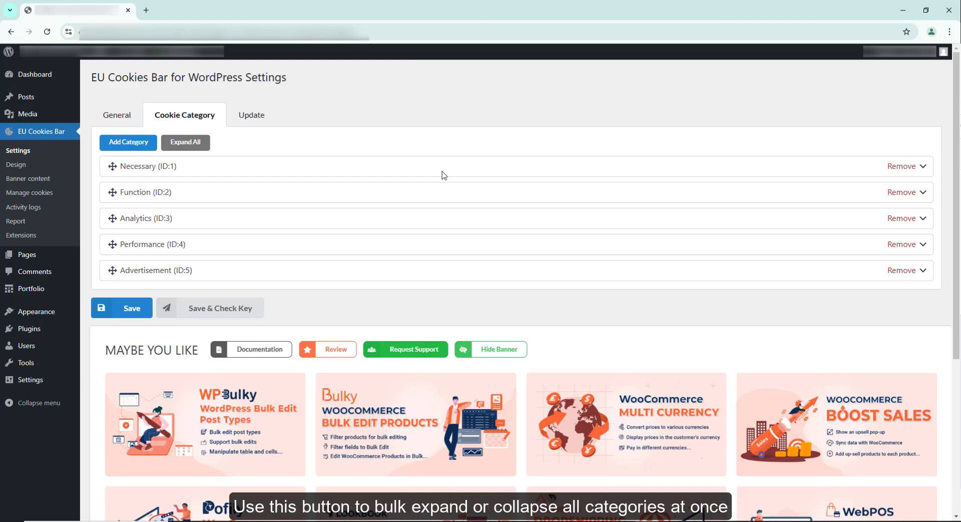
pyautogui.click(192, 150)
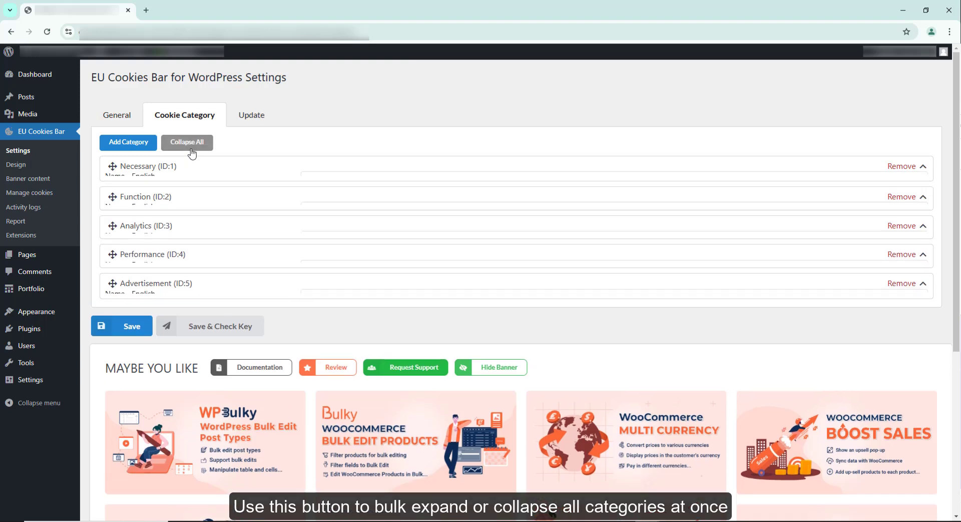
pyautogui.scroll(-7, 244, 186)
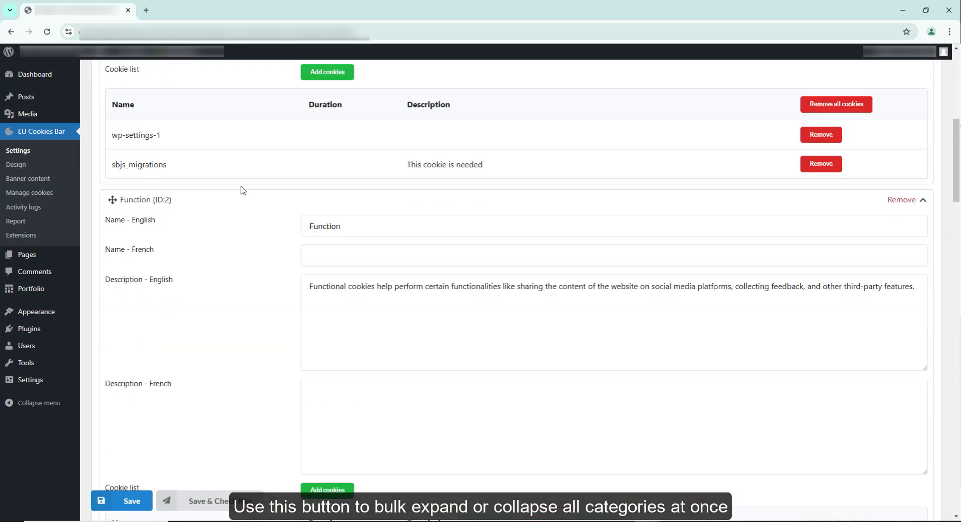
pyautogui.scroll(-3, 244, 186)
pyautogui.scroll(-4, 243, 186)
pyautogui.scroll(5, 306, 50)
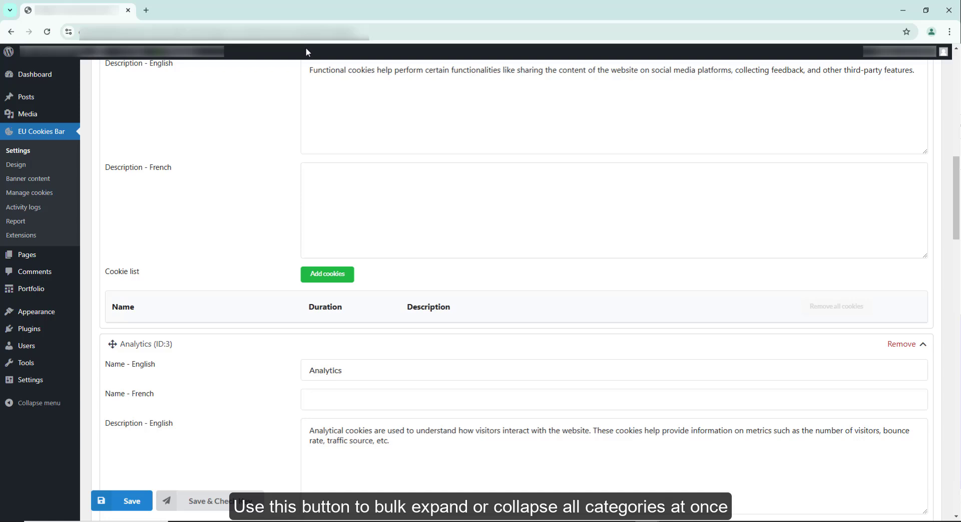
pyautogui.scroll(10, 307, 50)
pyautogui.click(207, 143)
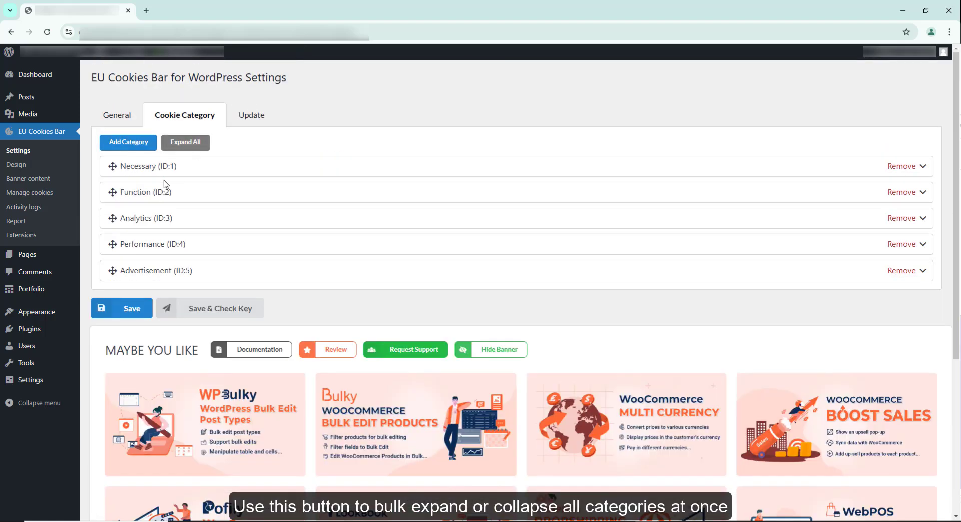
pyautogui.moveTo(111, 165)
pyautogui.mouseDown()
pyautogui.moveTo(112, 244)
pyautogui.moveTo(122, 254)
pyautogui.moveTo(107, 164)
pyautogui.mouseUp()
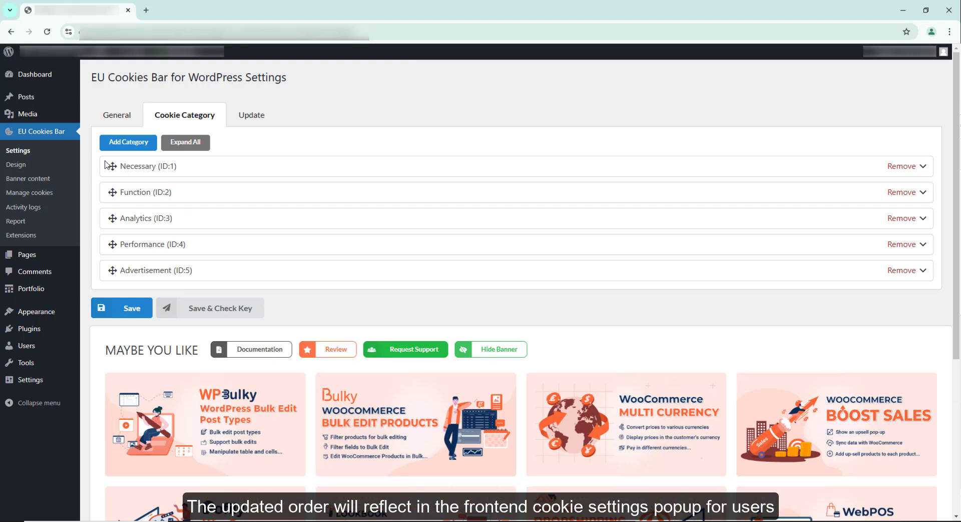
# Add a new cookie category named 'This is category name' and save it.
pyautogui.click(125, 144)
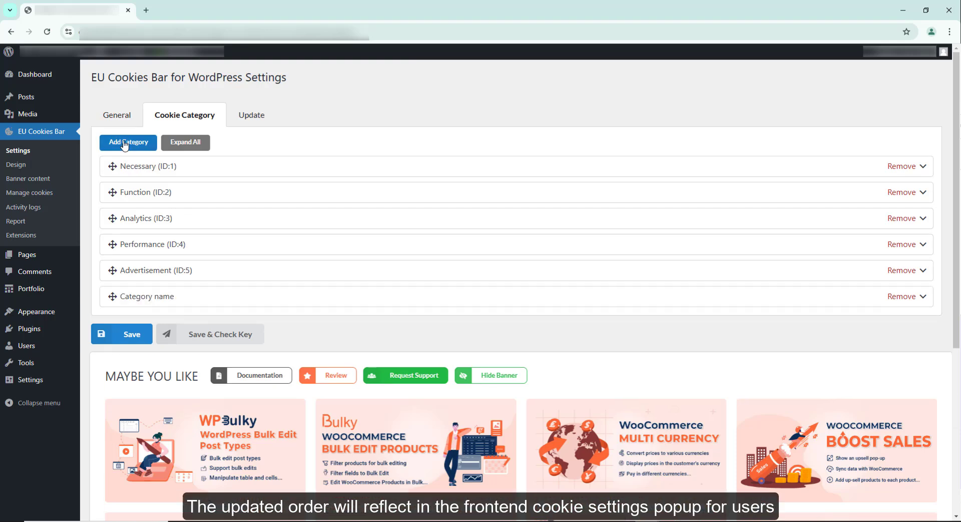
pyautogui.click(239, 301)
pyautogui.click(329, 322)
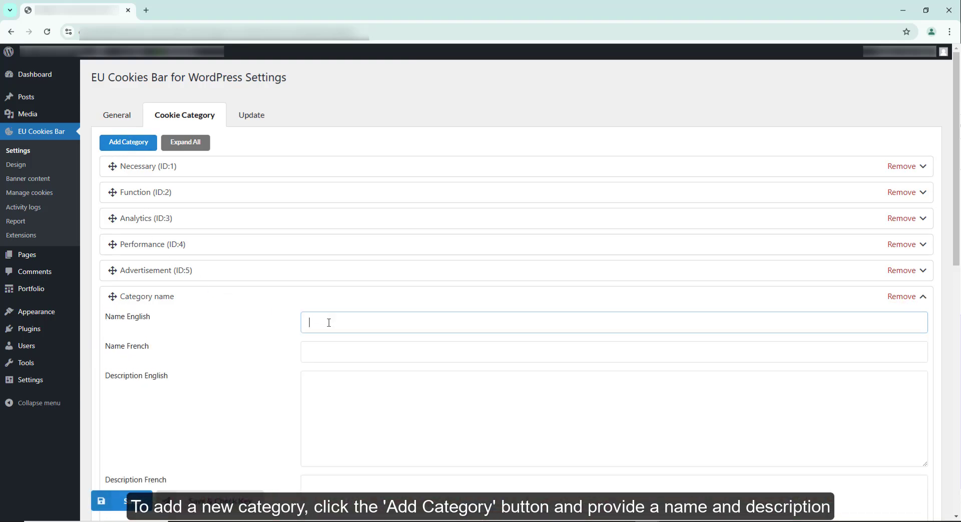
pyautogui.write('This is category')
pyautogui.write('name')
pyautogui.scroll(-3, 349, 350)
pyautogui.click(353, 257)
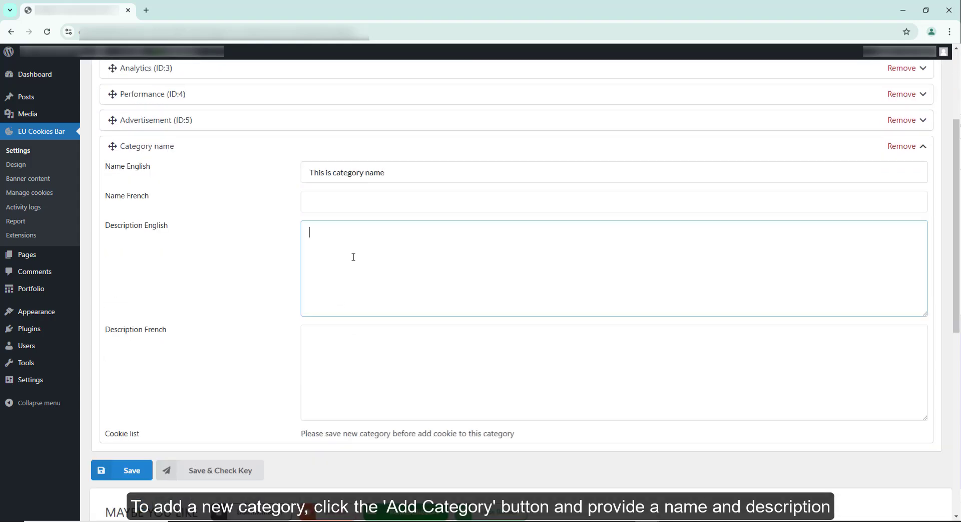
pyautogui.click(148, 469)
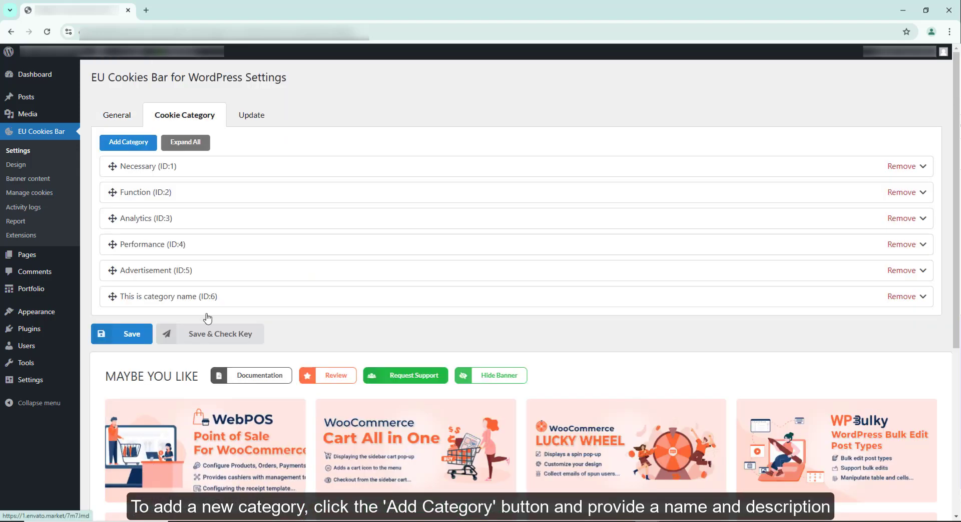
# Assign the wp-settings-time-1, tk_ai and sbjs_current_add cookies to the new category.
pyautogui.click(256, 303)
pyautogui.scroll(-5, 256, 302)
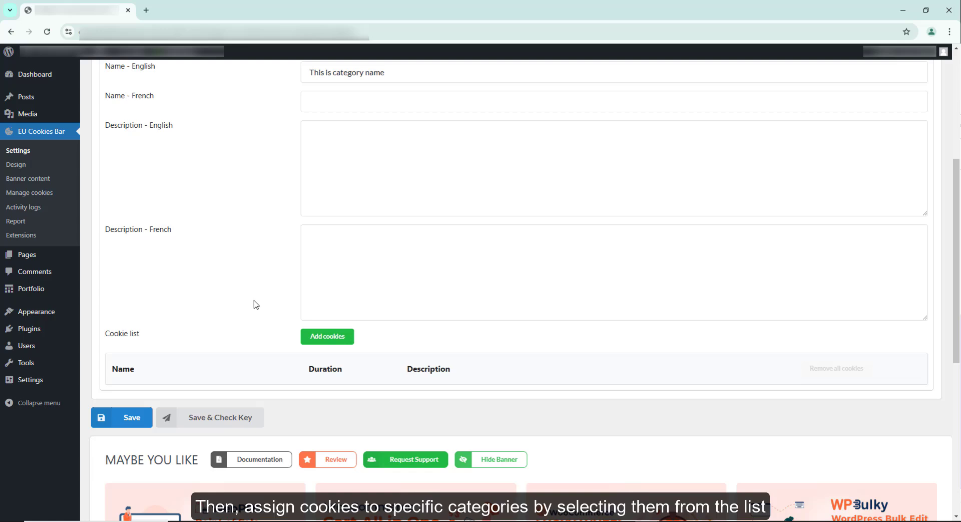
pyautogui.click(327, 334)
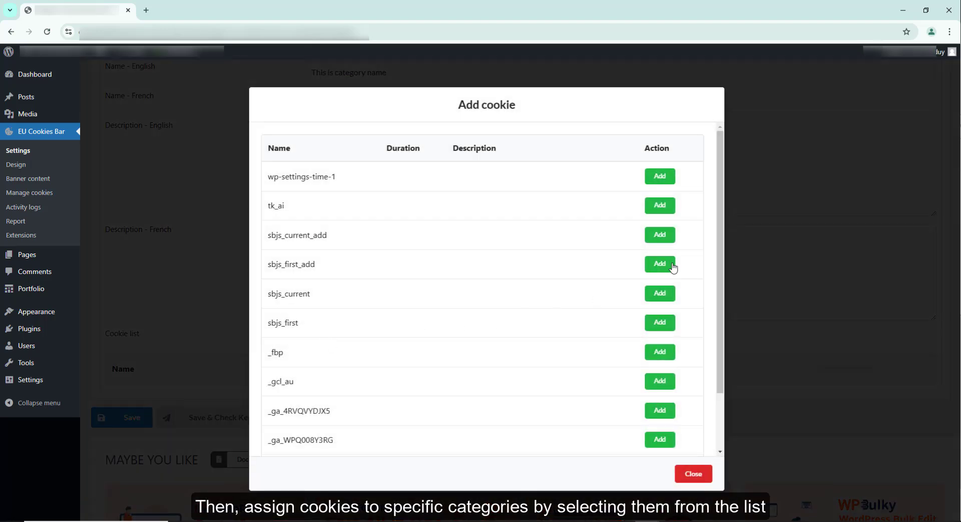
pyautogui.click(666, 179)
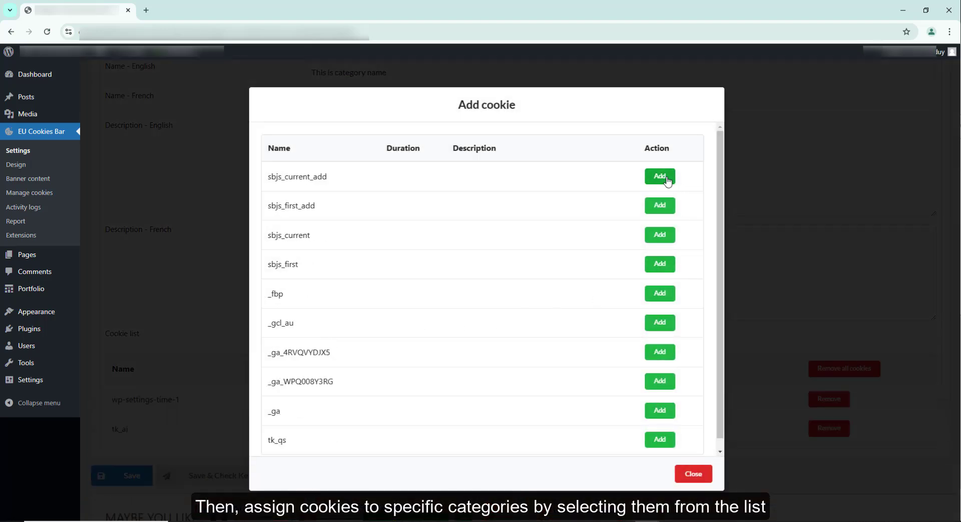
pyautogui.click(668, 179)
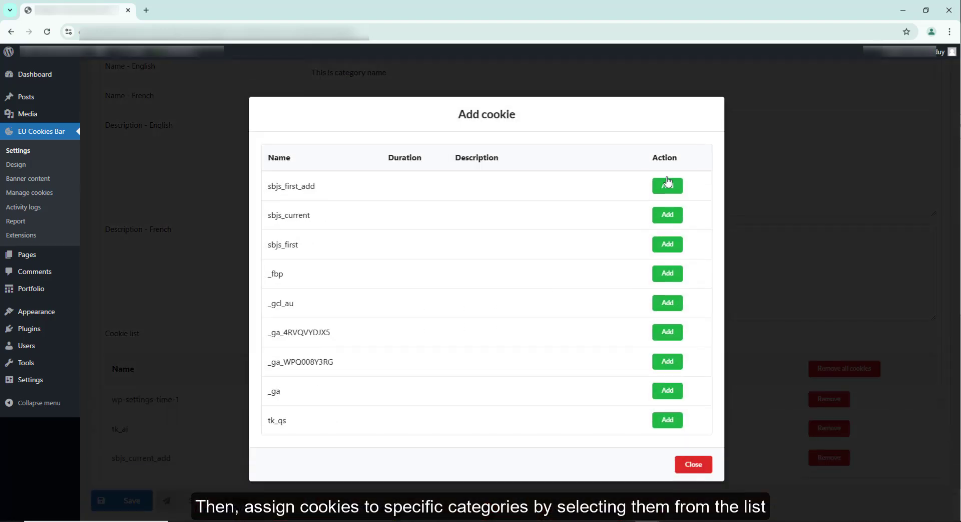
pyautogui.click(690, 463)
# Clear the cookies from 'This is category name (ID:6)', then delete that category.
pyautogui.scroll(-6, 216, 257)
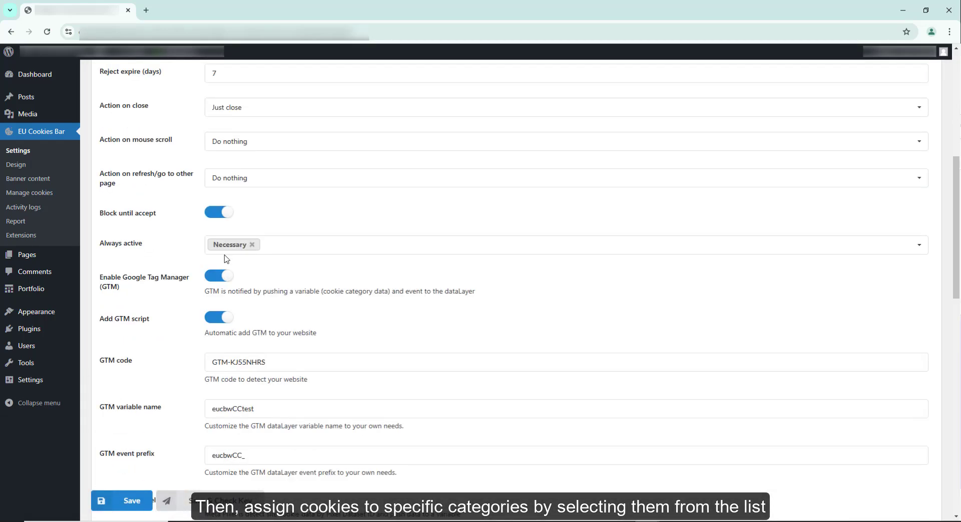
pyautogui.click(279, 244)
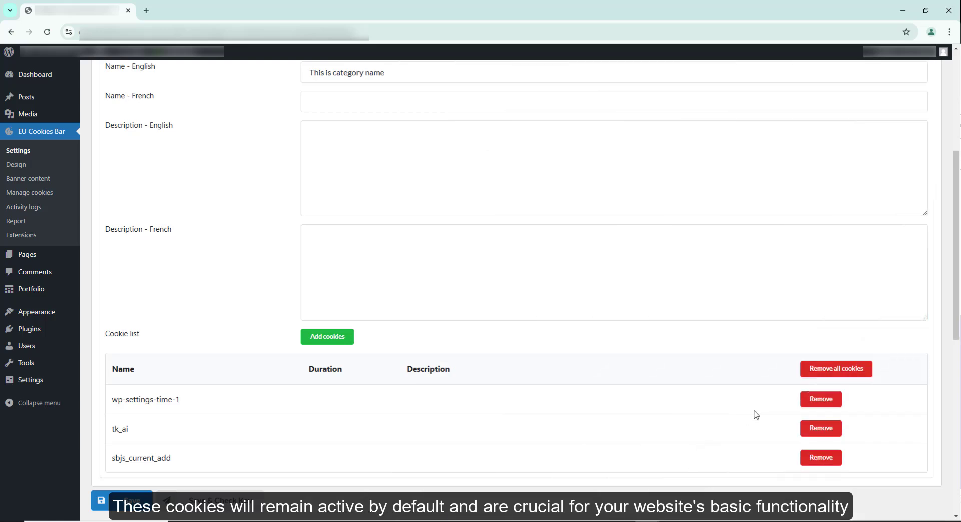
pyautogui.click(844, 373)
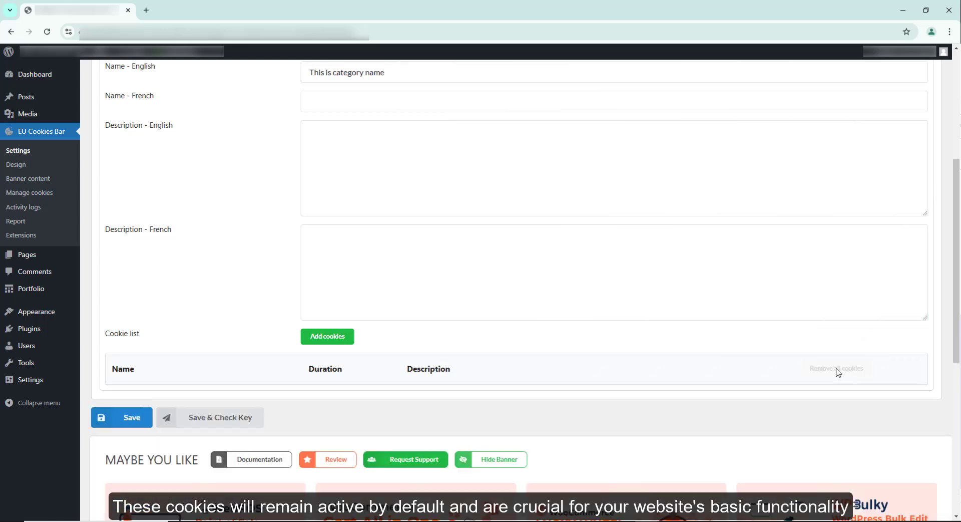
pyautogui.scroll(4, 601, 350)
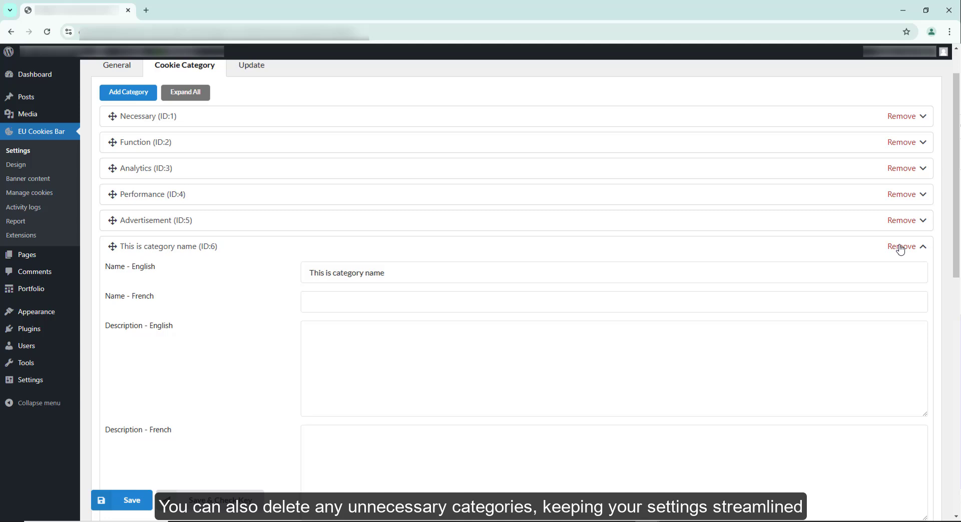
pyautogui.click(901, 247)
pyautogui.click(529, 93)
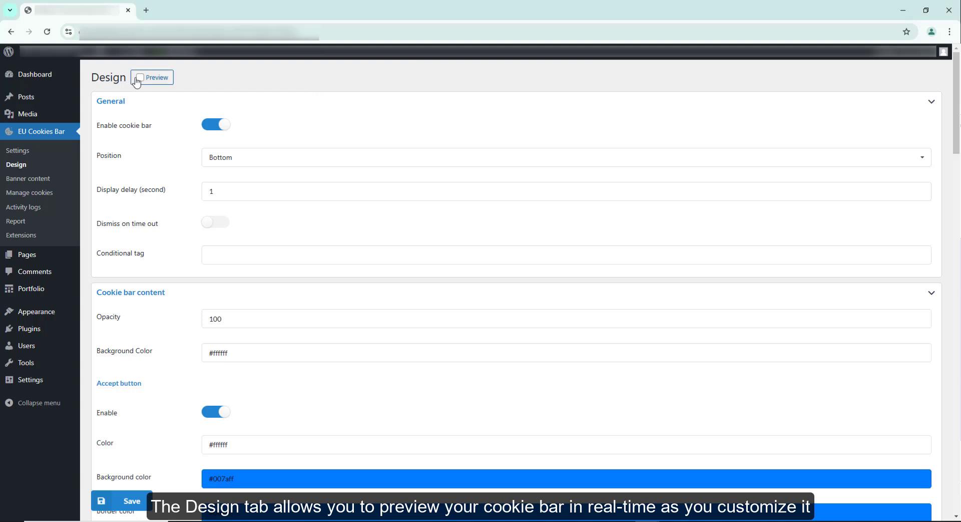
# Turn on the live preview and try top positions before settling on Bottom.
pyautogui.click(141, 78)
pyautogui.click(207, 129)
pyautogui.click(240, 158)
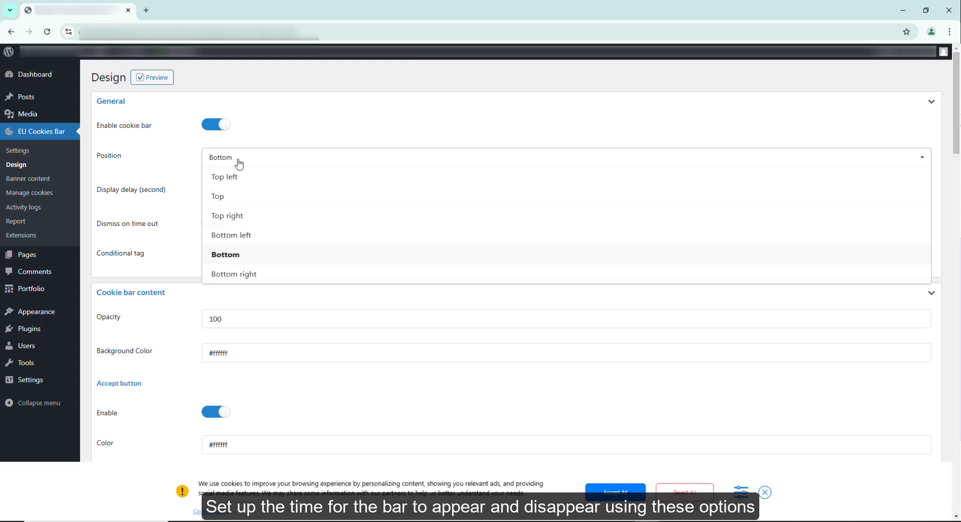
pyautogui.click(241, 179)
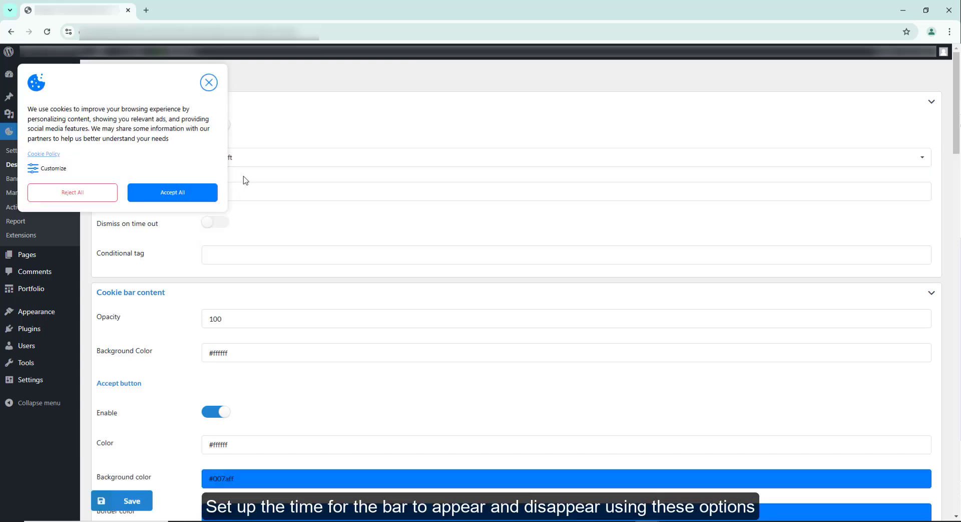
pyautogui.click(266, 164)
pyautogui.click(256, 197)
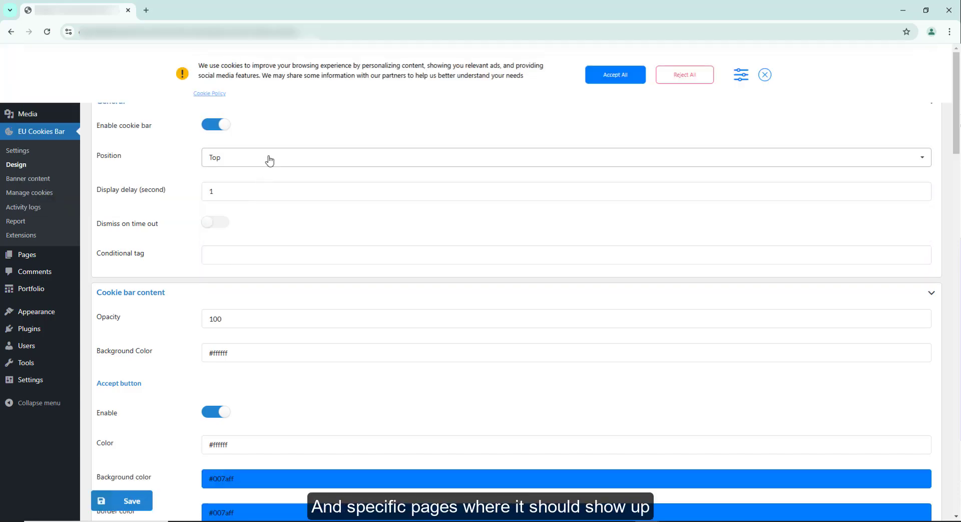
pyautogui.click(264, 158)
pyautogui.click(258, 219)
pyautogui.click(258, 158)
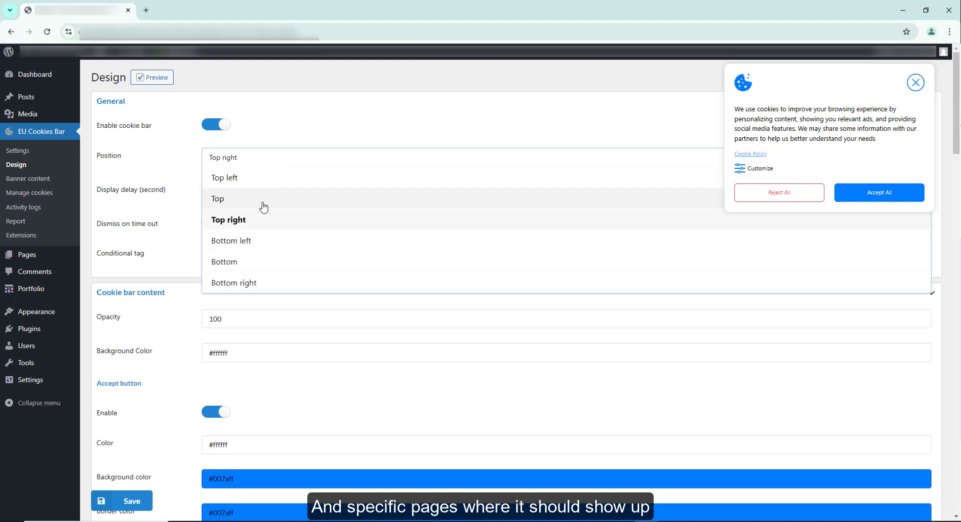
pyautogui.click(265, 269)
# Enable dismiss on timeout with a 20-second timeout.
pyautogui.click(231, 189)
pyautogui.click(215, 223)
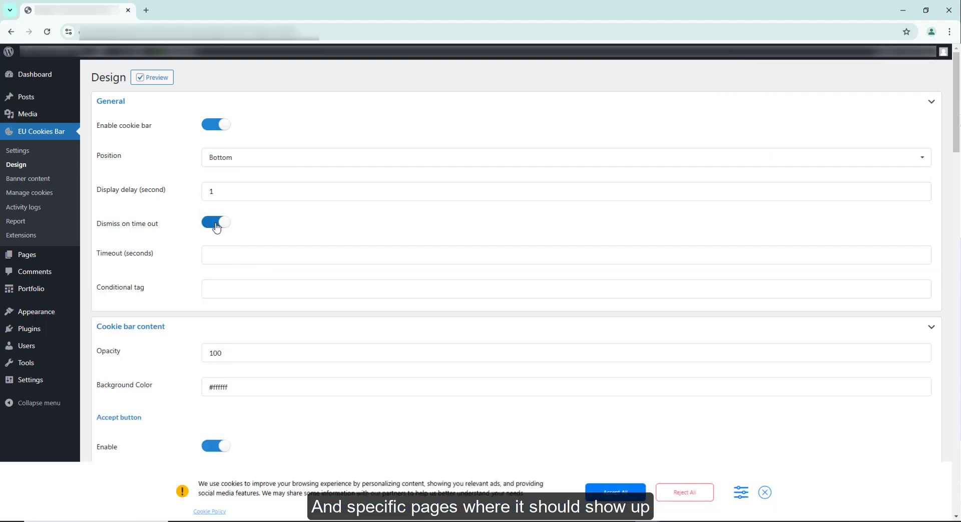
pyautogui.click(234, 248)
pyautogui.write('10')
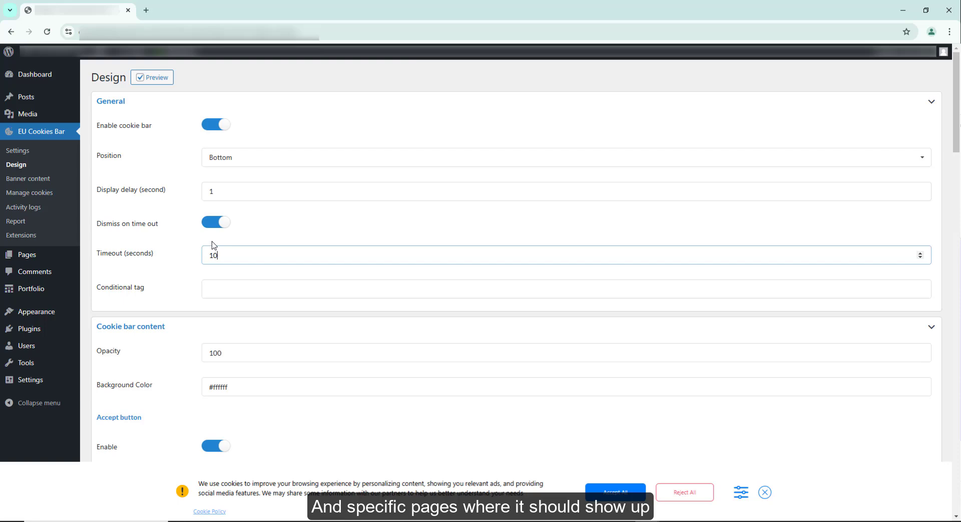
pyautogui.doubleClick(214, 253)
pyautogui.write('20')
pyautogui.click(220, 289)
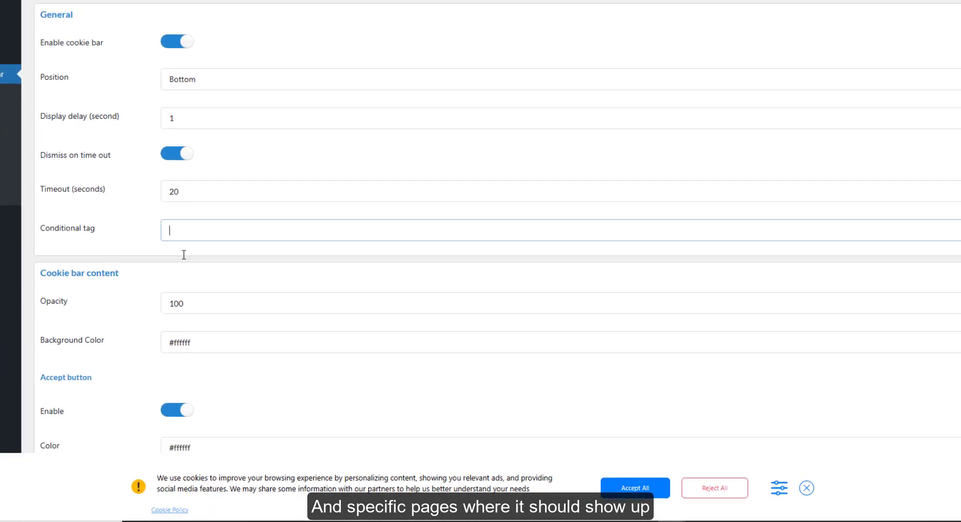
# Try cookie bar opacity values 96 and 54, then restore it to 100.
pyautogui.scroll(-5, 184, 254)
pyautogui.click(183, 36)
pyautogui.press('BackSpace')
pyautogui.press('BackSpace')
pyautogui.press('BackSpace')
pyautogui.write('96')
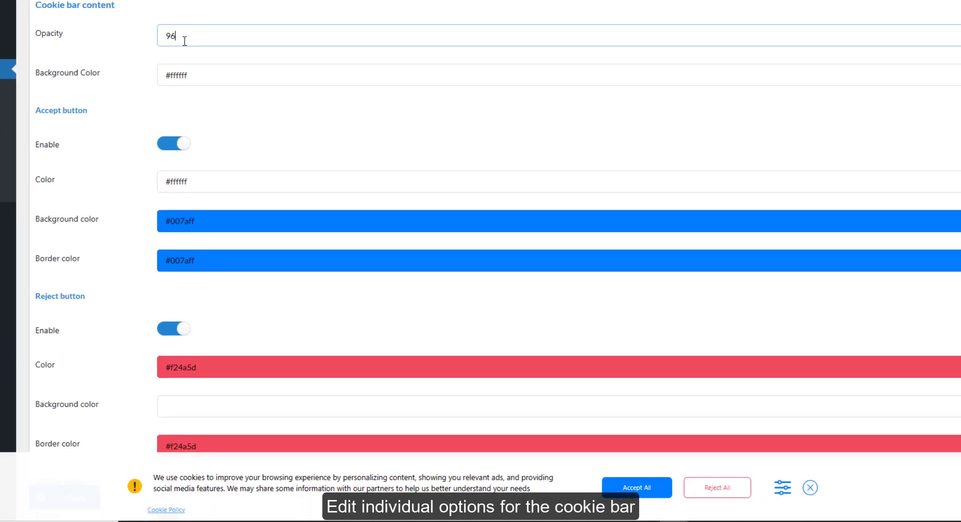
pyautogui.press('BackSpace')
pyautogui.press('BackSpace')
pyautogui.write('54')
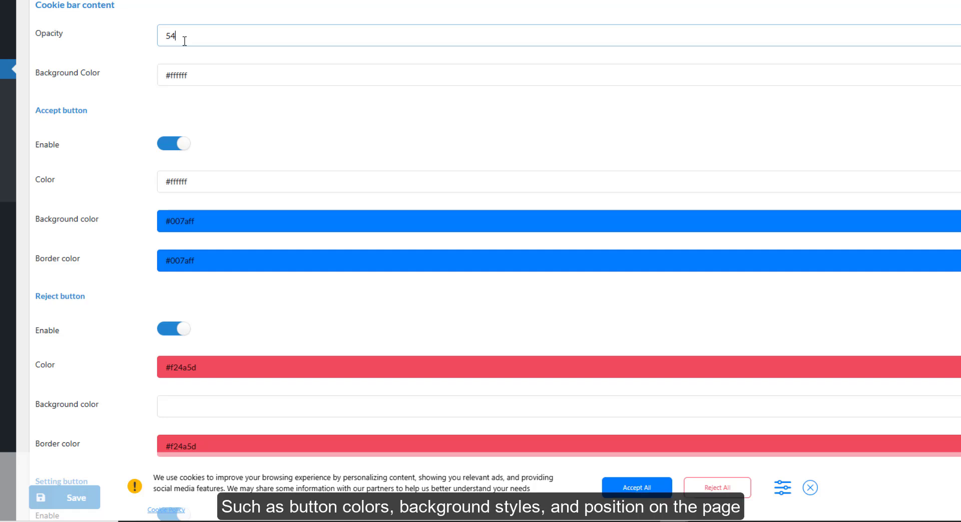
pyautogui.press('BackSpace')
pyautogui.press('BackSpace')
pyautogui.write('10')
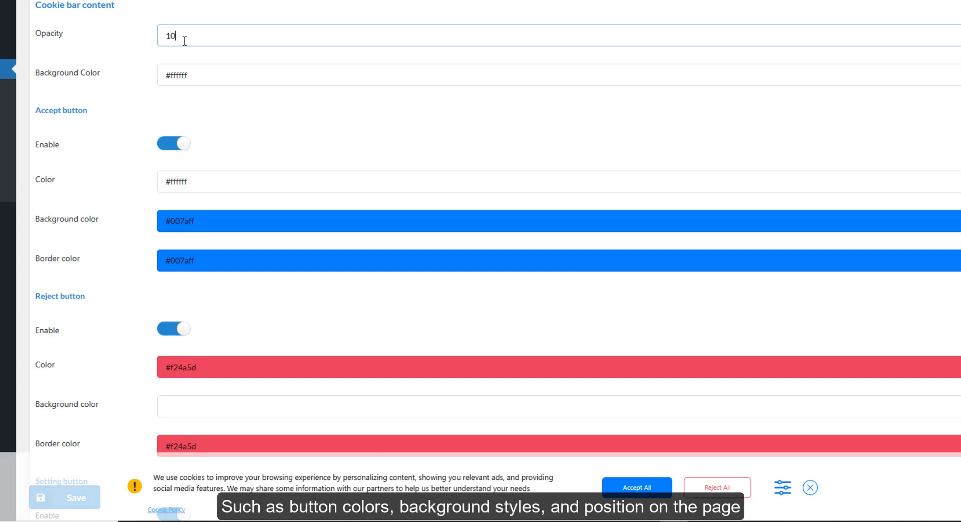
pyautogui.write('0')
# Try a dark red bar background and pink Accept text, toggling Accept All off and on.
pyautogui.scroll(1, 180, 37)
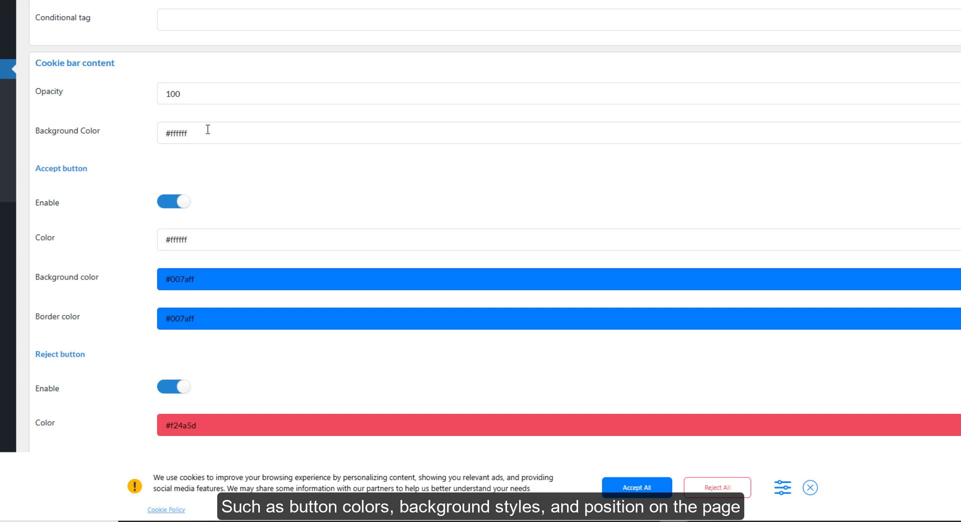
pyautogui.click(206, 131)
pyautogui.moveTo(199, 158)
pyautogui.mouseDown()
pyautogui.moveTo(211, 204)
pyautogui.moveTo(164, 153)
pyautogui.mouseUp()
pyautogui.click(165, 146)
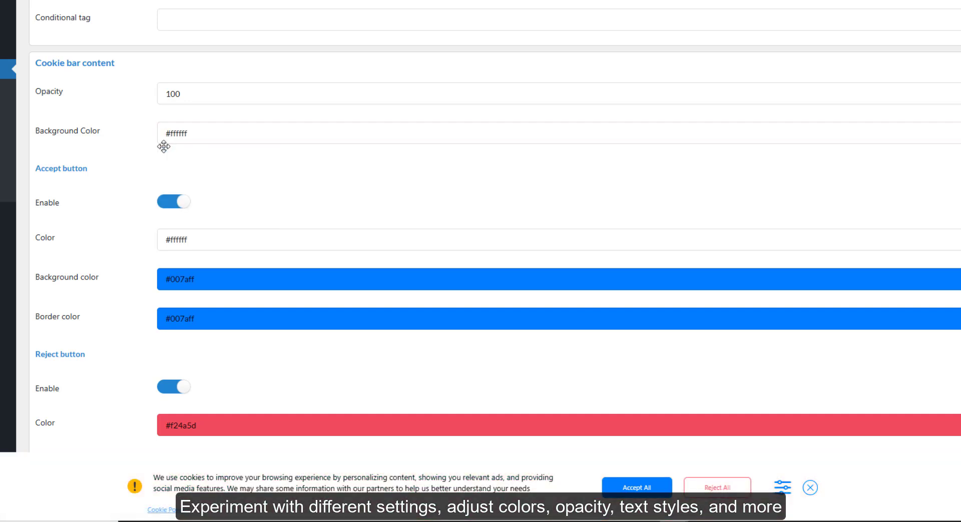
pyautogui.click(174, 202)
pyautogui.click(174, 203)
pyautogui.click(170, 239)
pyautogui.moveTo(199, 274); pyautogui.dragTo(162, 259)
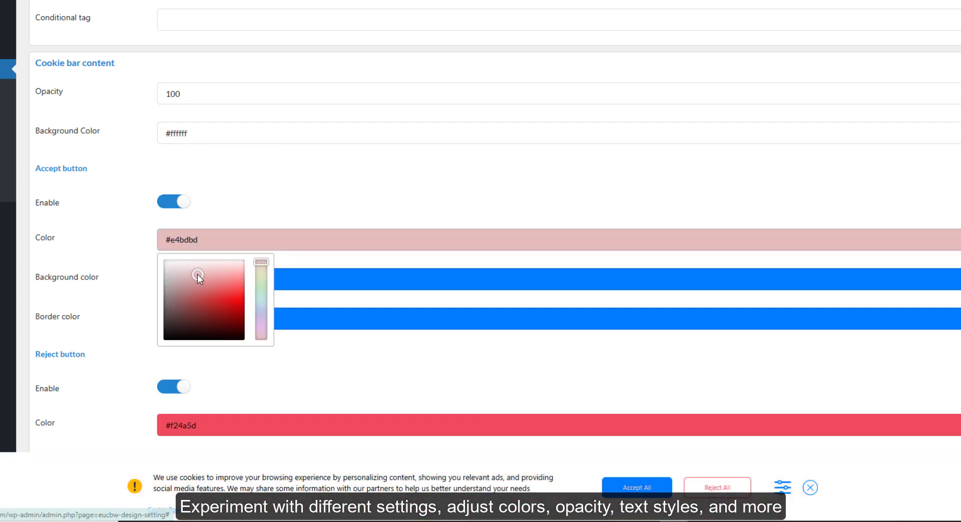
pyautogui.click(128, 240)
# Toggle Reject All off and on, hide the settings button, and leave the close icon unchanged.
pyautogui.scroll(-5, 115, 214)
pyautogui.scroll(-1, 150, 150)
pyautogui.click(170, 98)
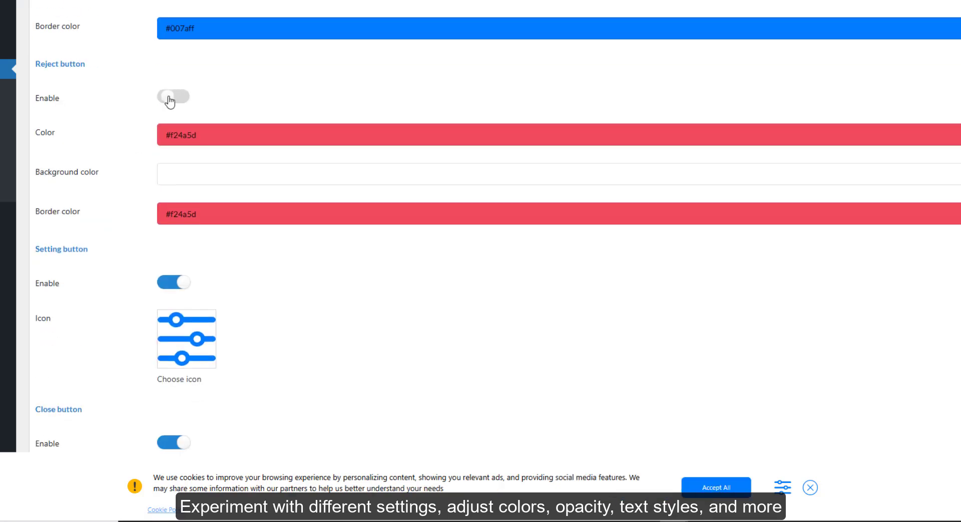
pyautogui.click(170, 98)
pyautogui.click(181, 288)
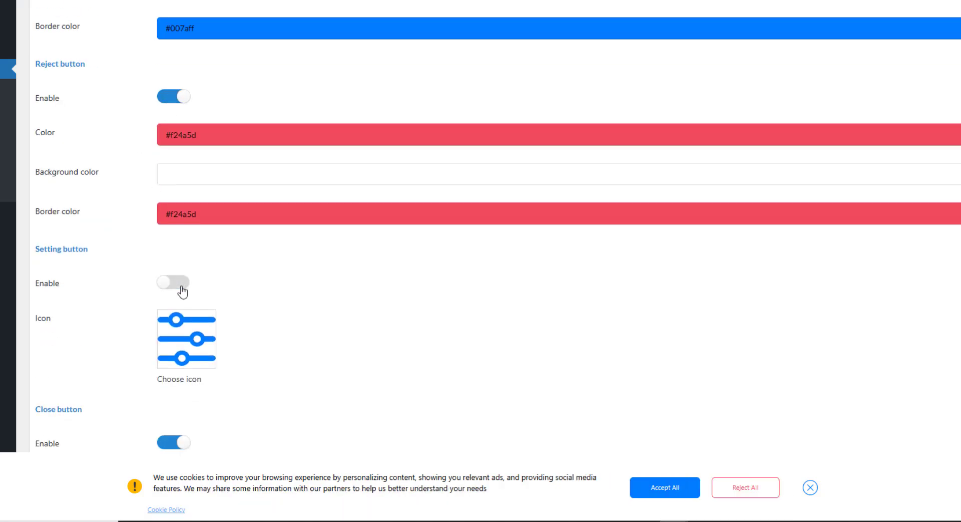
pyautogui.scroll(-3, 122, 223)
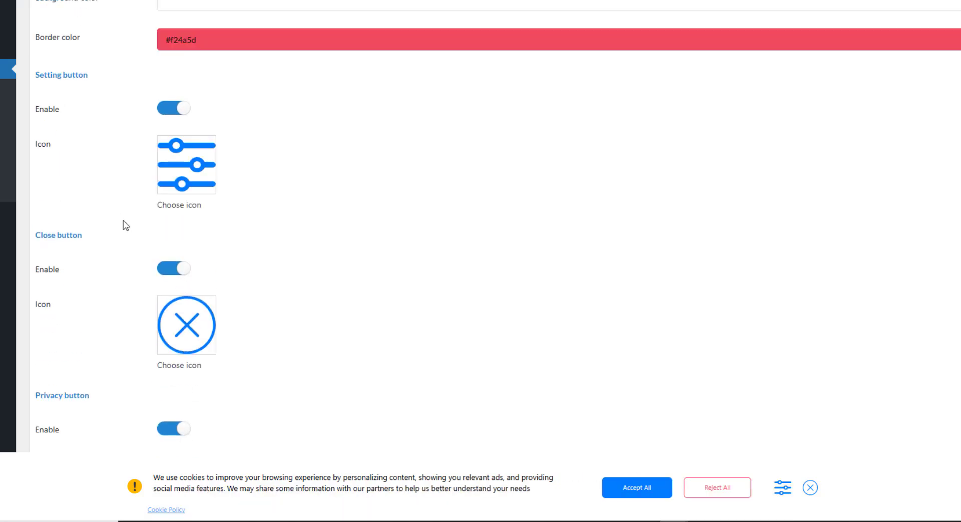
pyautogui.click(185, 325)
pyautogui.press('Escape')
# Toggle the privacy link and settings popup off and on, keeping the popup on the left sidebar.
pyautogui.scroll(-5, 425, 230)
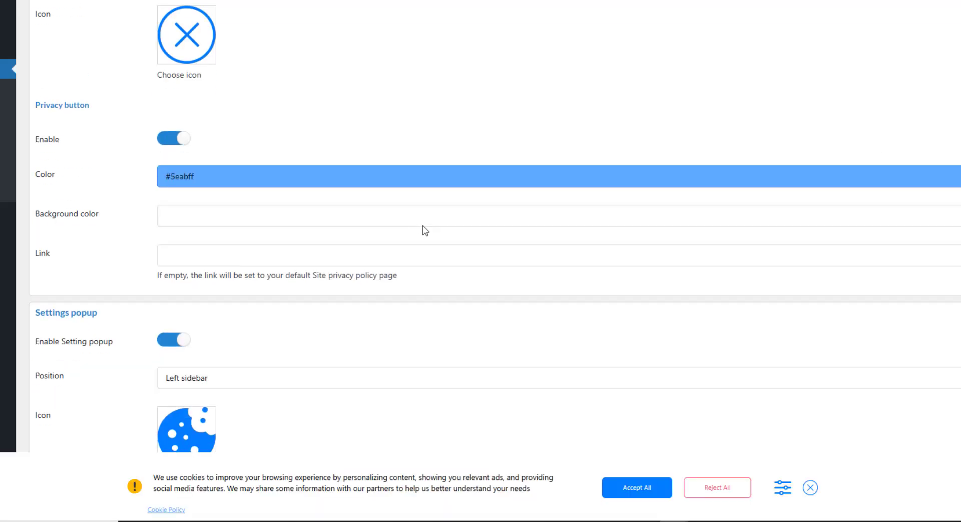
pyautogui.click(180, 144)
pyautogui.click(179, 144)
pyautogui.scroll(-5, 101, 291)
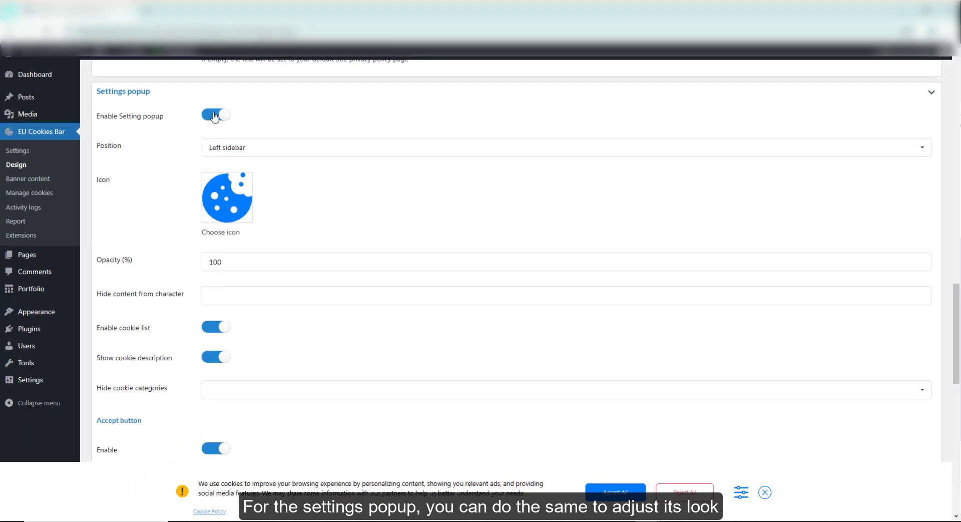
pyautogui.click(216, 115)
pyautogui.click(229, 147)
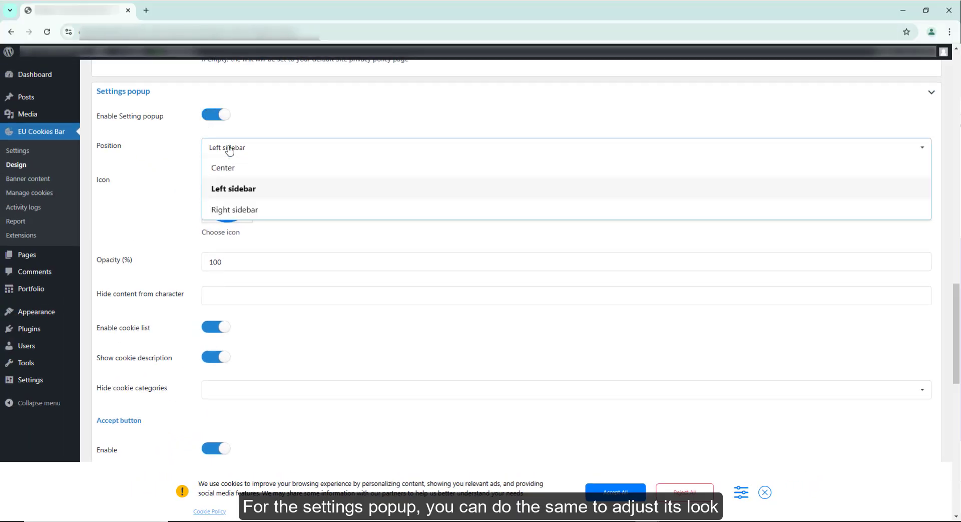
pyautogui.click(224, 149)
pyautogui.scroll(-2, 223, 193)
pyautogui.scroll(-1, 223, 192)
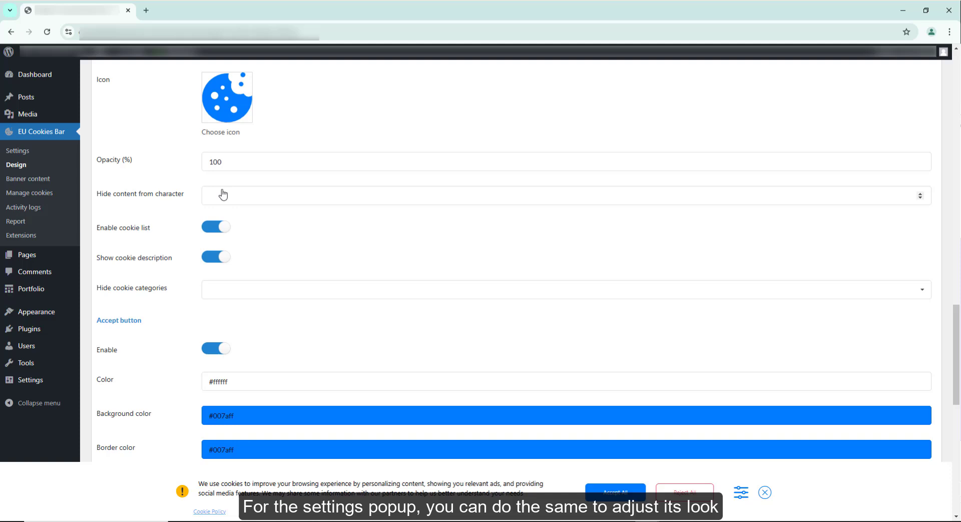
pyautogui.scroll(-4, 223, 190)
pyautogui.scroll(-8, 222, 191)
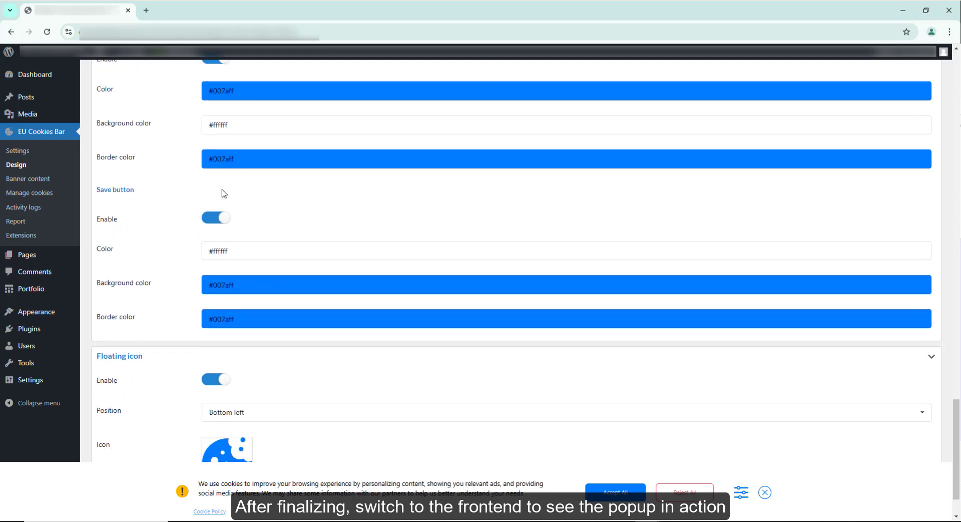
pyautogui.scroll(3, 224, 193)
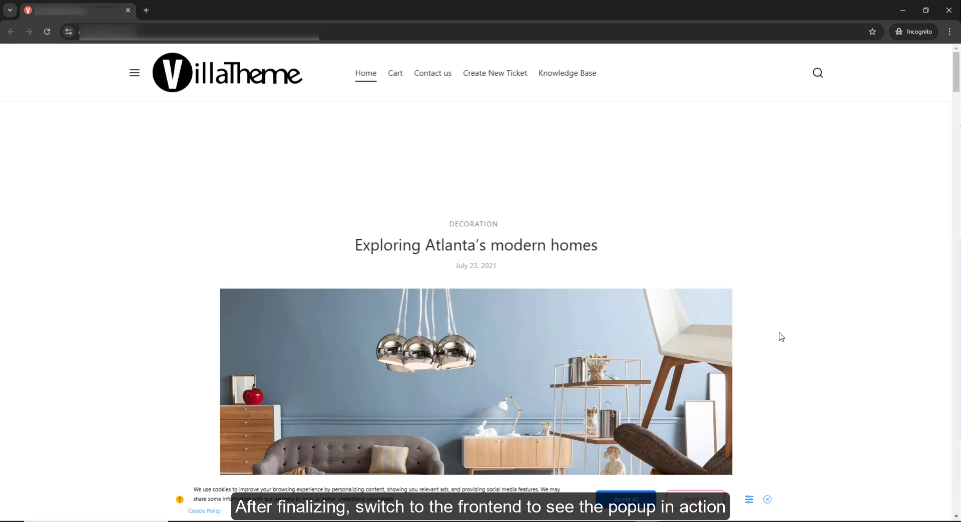
pyautogui.click(750, 501)
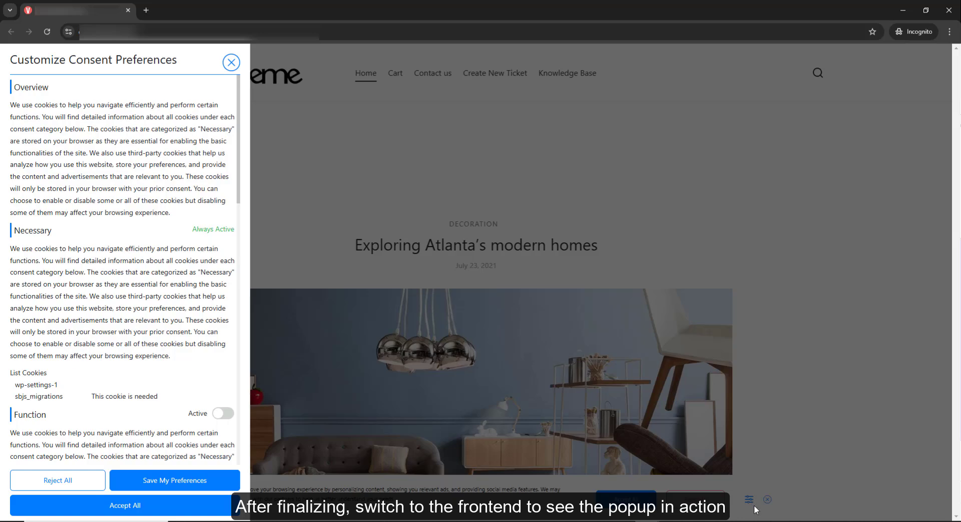
pyautogui.scroll(-1, 176, 250)
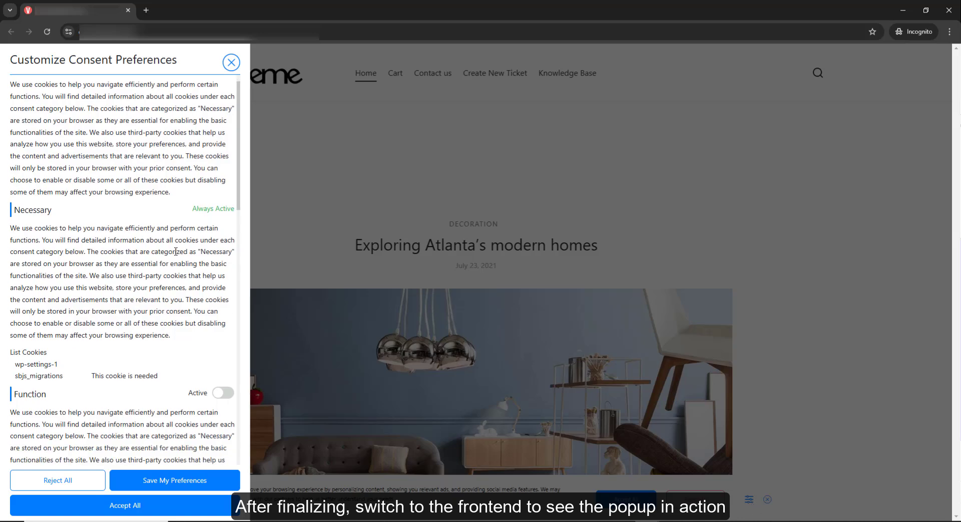
pyautogui.scroll(-7, 175, 250)
pyautogui.scroll(-4, 175, 254)
pyautogui.scroll(-4, 175, 254)
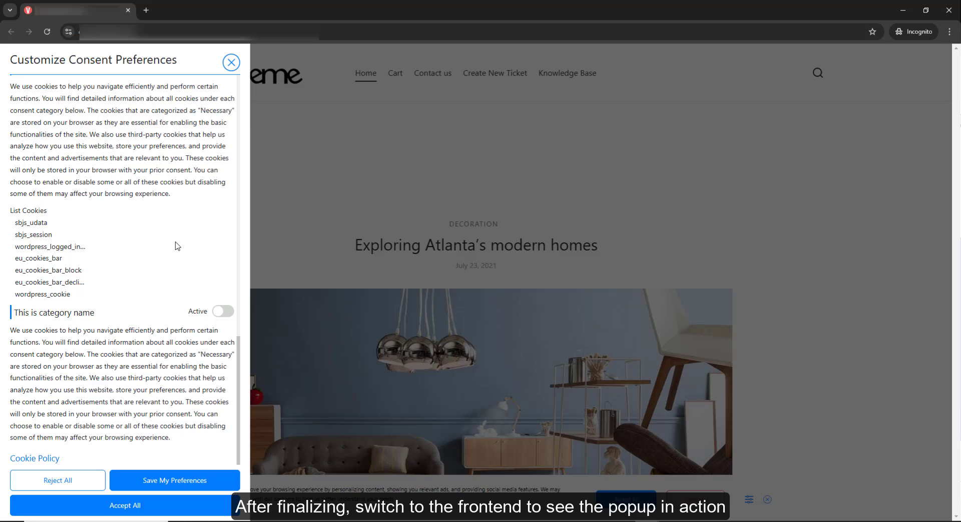
pyautogui.click(311, 205)
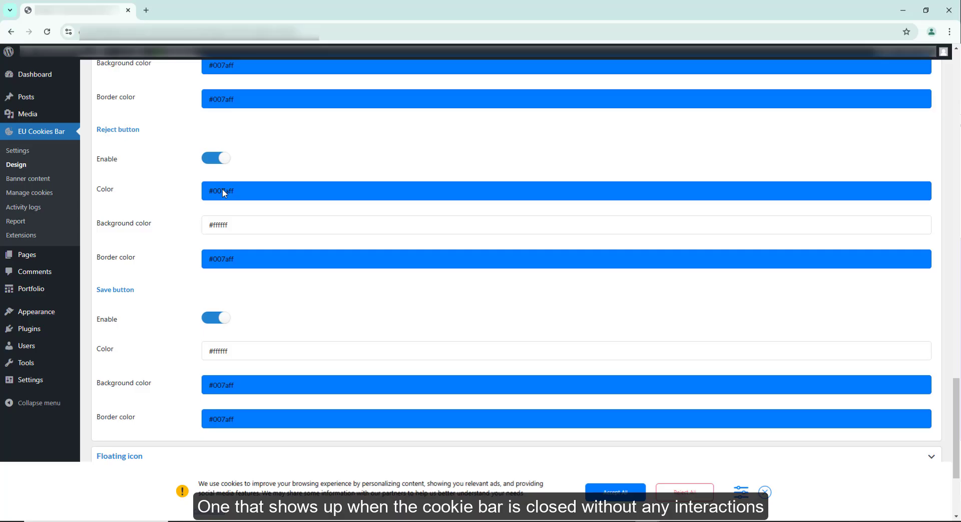
# Set the floating icon to Bottom left, then test it opens cookie preferences on the site.
pyautogui.scroll(-3, 224, 193)
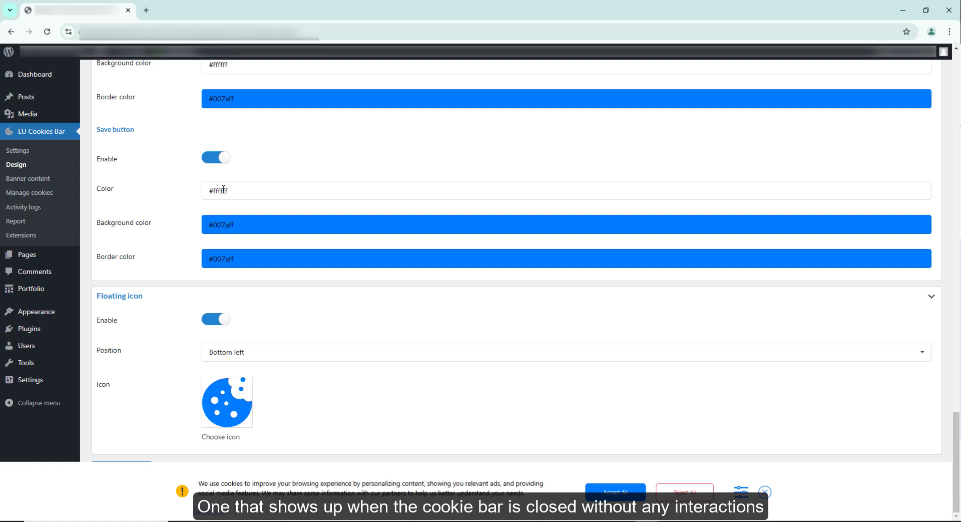
pyautogui.click(213, 321)
pyautogui.click(275, 353)
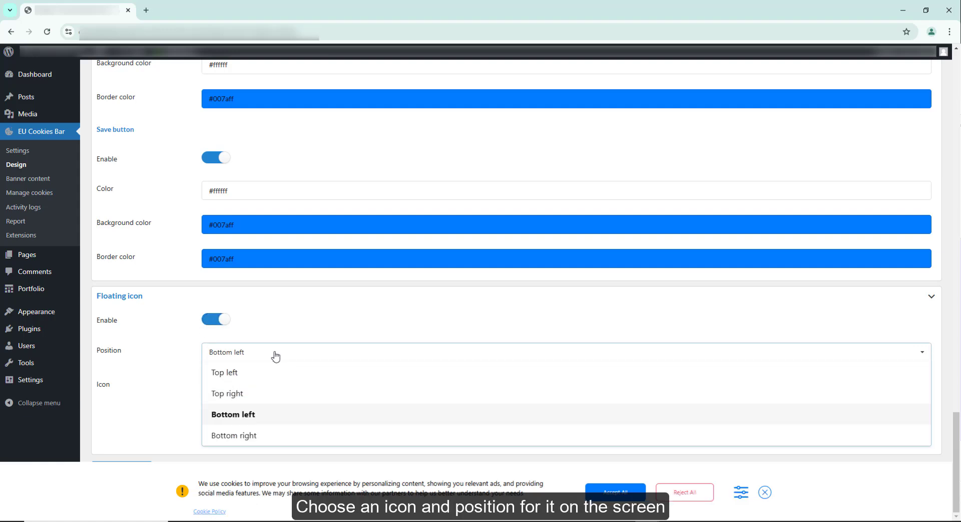
pyautogui.click(276, 356)
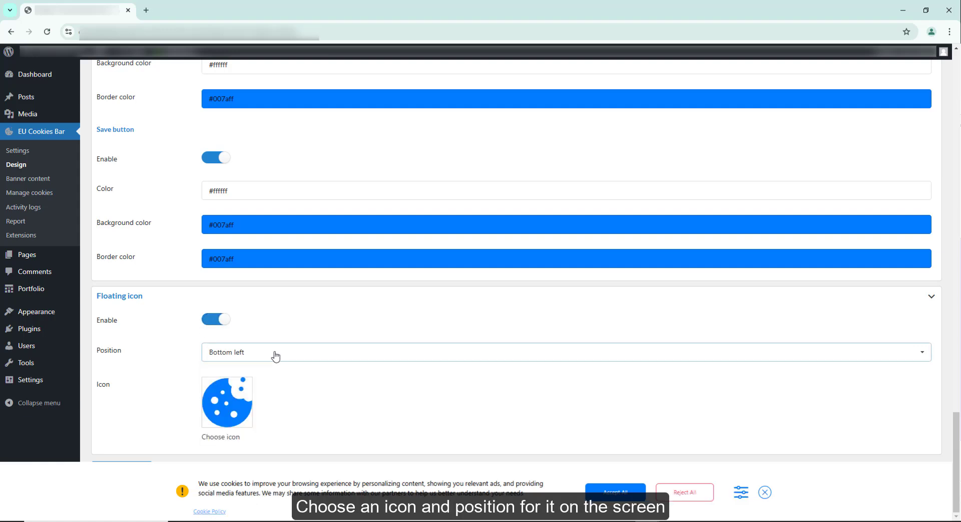
pyautogui.click(235, 401)
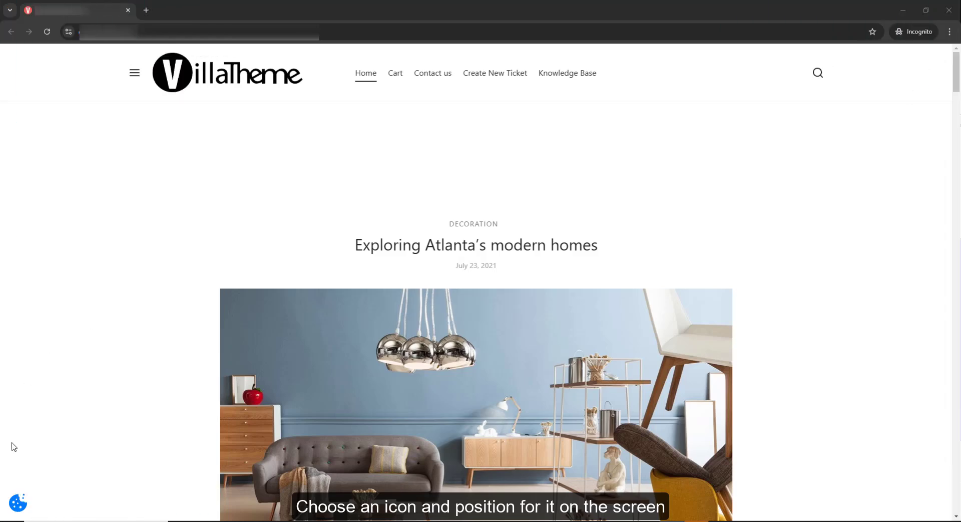
pyautogui.click(17, 501)
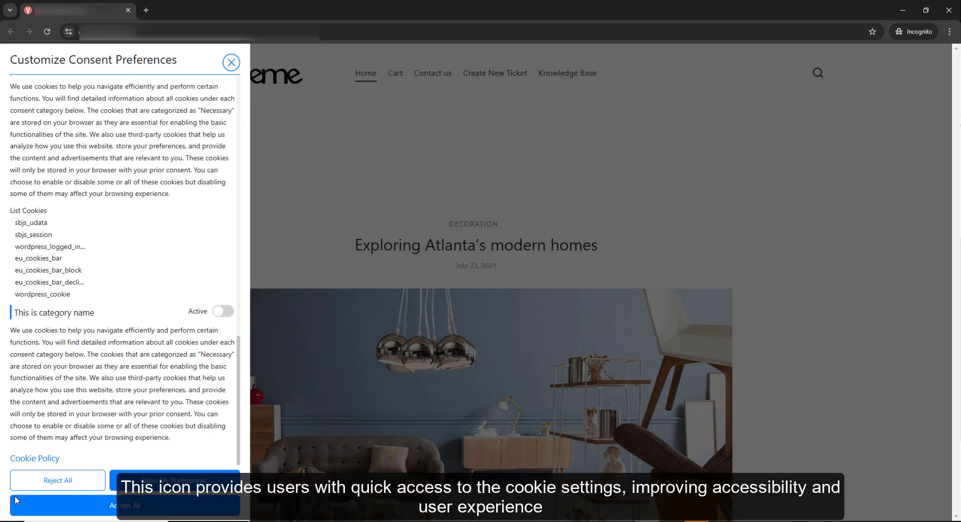
pyautogui.click(293, 258)
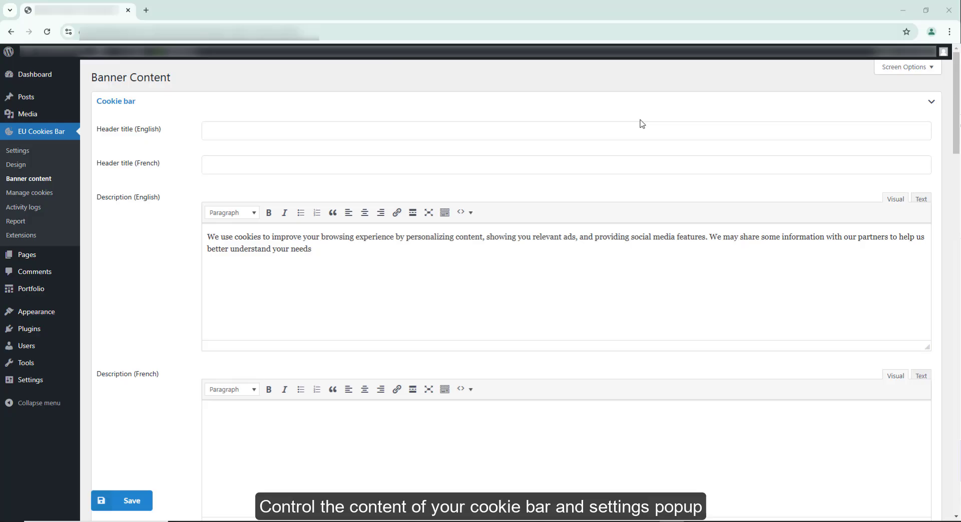
# Scroll through the Cookie bar and Setting popup text fields, such as 'Cookie Policy Notice'.
pyautogui.scroll(-2, 642, 123)
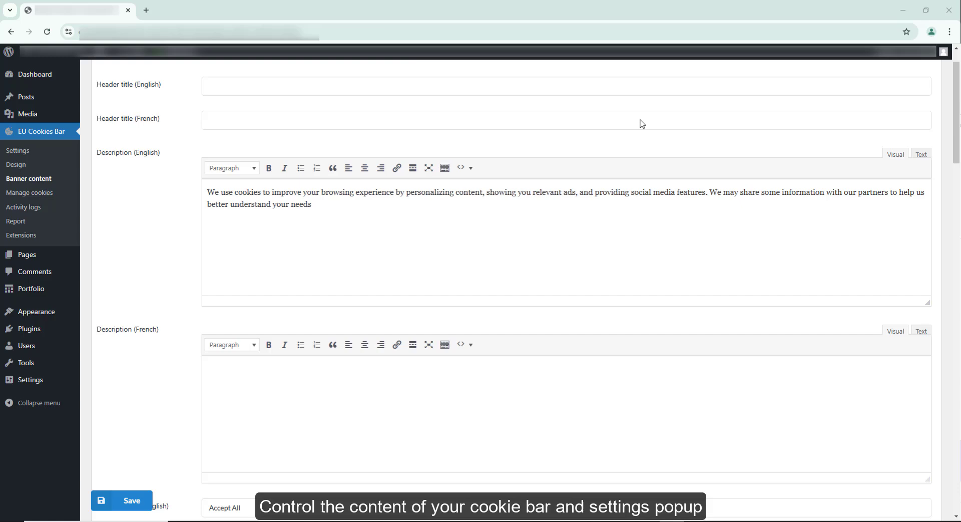
pyautogui.scroll(-1, 642, 123)
pyautogui.scroll(-5, 642, 124)
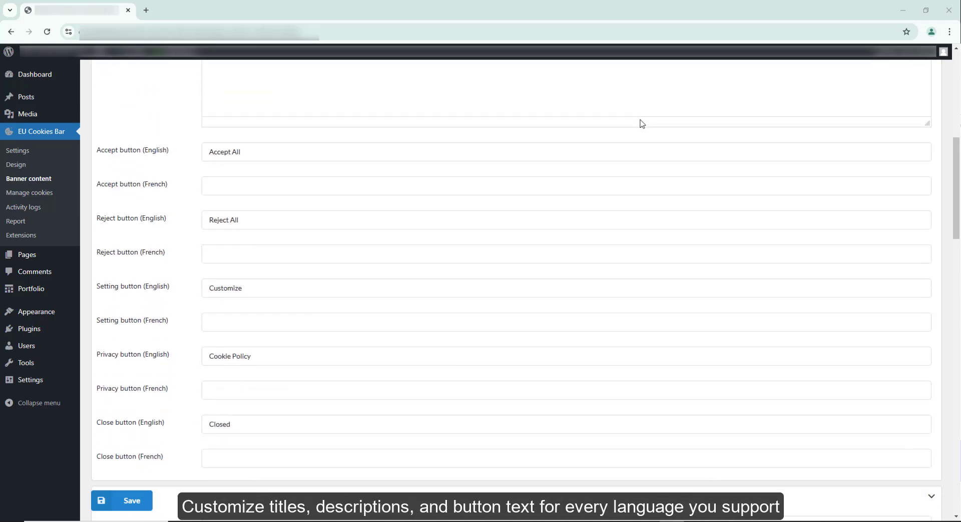
pyautogui.scroll(-6, 642, 124)
pyautogui.scroll(-2, 642, 124)
pyautogui.scroll(-1, 642, 124)
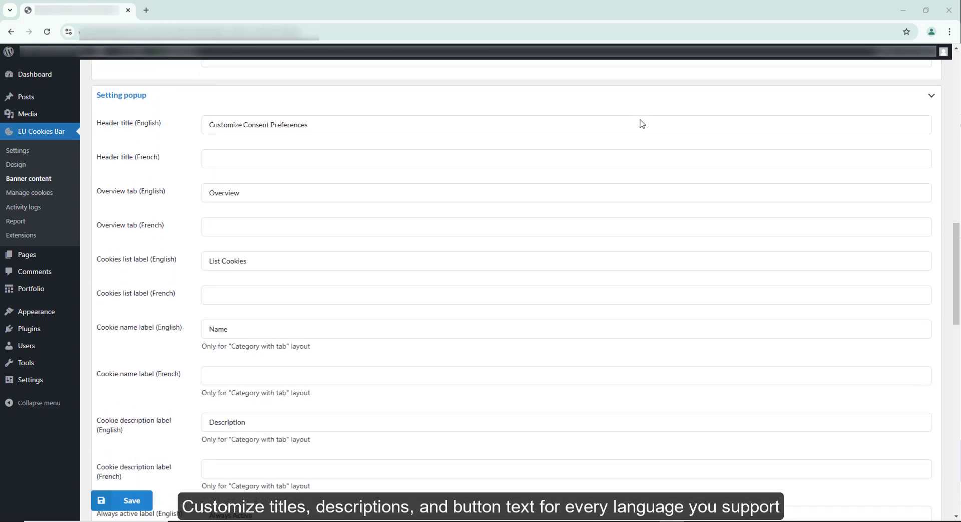
pyautogui.scroll(-4, 642, 124)
pyautogui.scroll(-5, 642, 124)
pyautogui.scroll(-4, 642, 123)
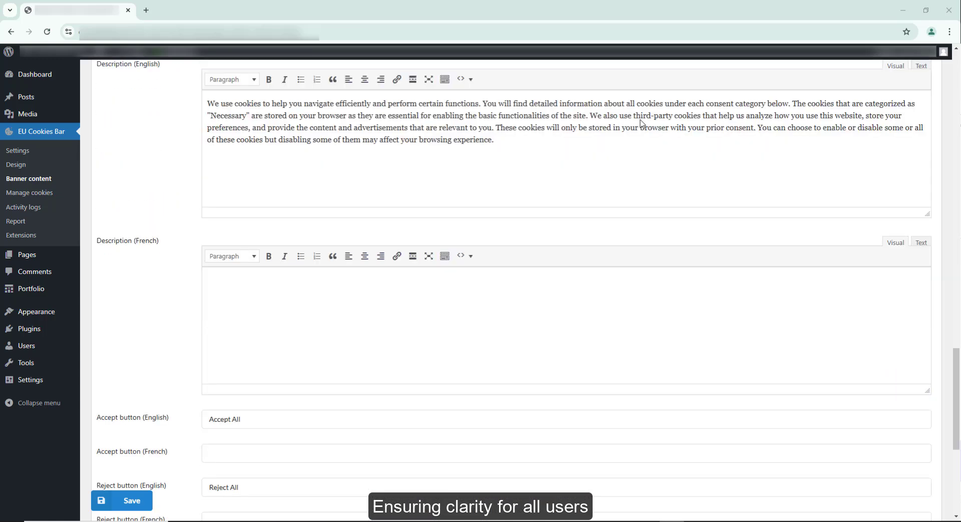
pyautogui.scroll(-3, 642, 124)
pyautogui.scroll(-3, 642, 123)
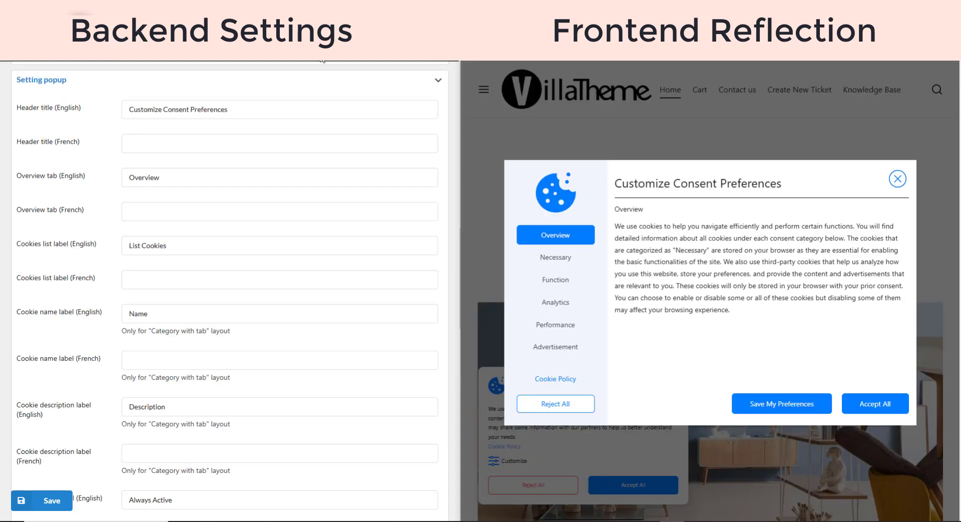
# Check the popup's Necessary, Advertisement and Function categories, allowing Function, then return to Overview.
pyautogui.click(554, 257)
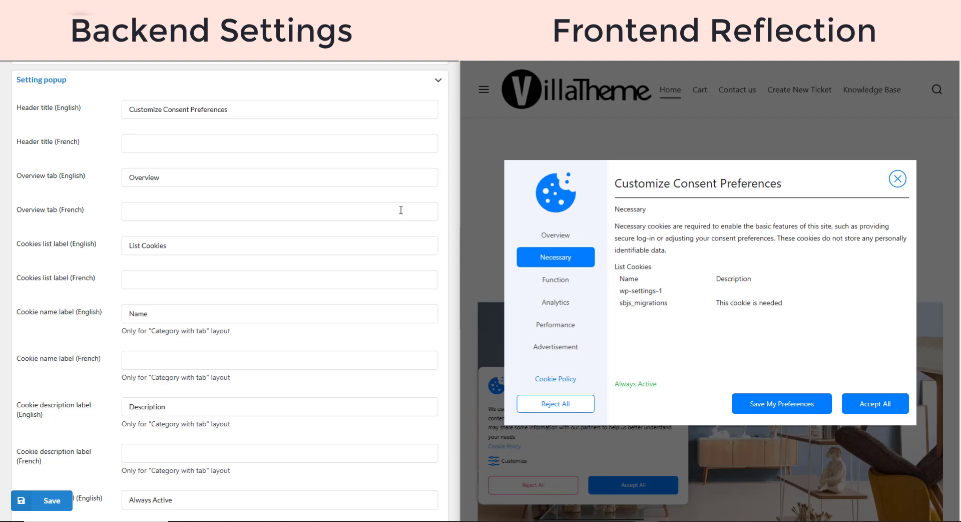
pyautogui.click(553, 345)
pyautogui.click(551, 261)
pyautogui.scroll(-9, 369, 215)
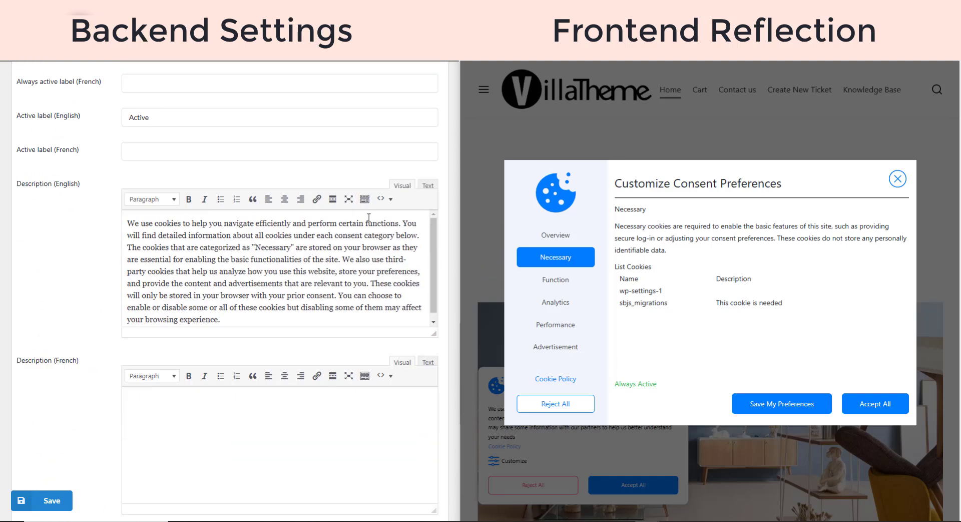
pyautogui.click(556, 281)
pyautogui.click(623, 380)
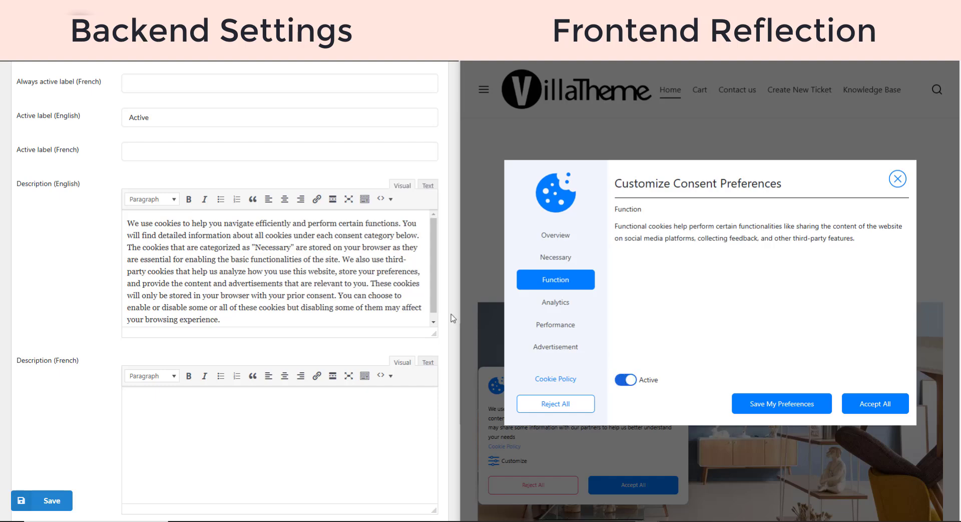
pyautogui.click(540, 239)
pyautogui.scroll(-8, 273, 202)
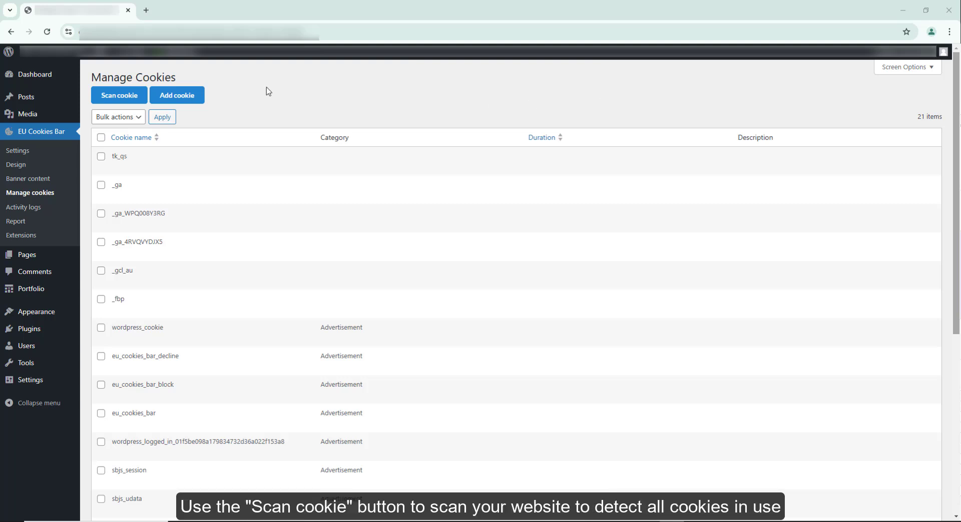
# Rescan the site for cookies, then draft an eu_cookies_bar Function cookie and discard it.
pyautogui.click(127, 100)
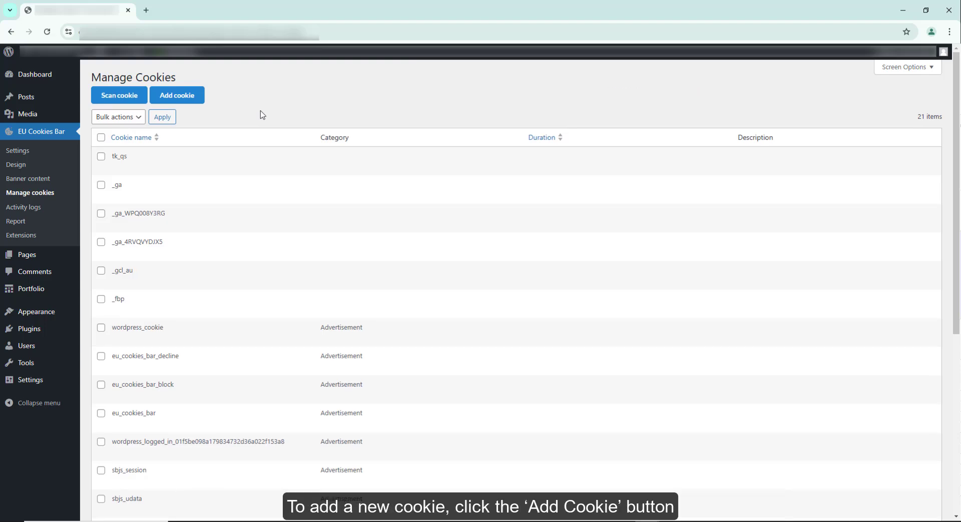
pyautogui.click(189, 101)
pyautogui.write('_eu_c')
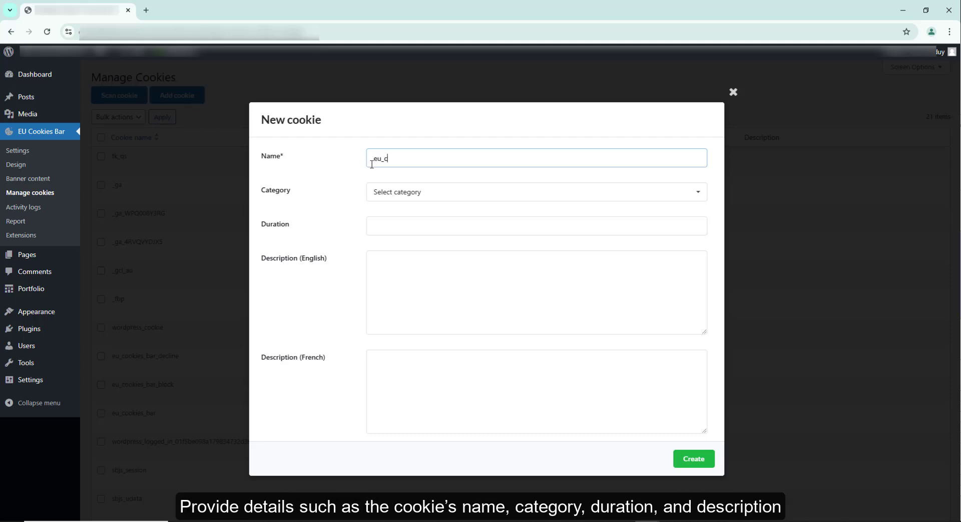
pyautogui.write('ookies_bar')
pyautogui.click(408, 196)
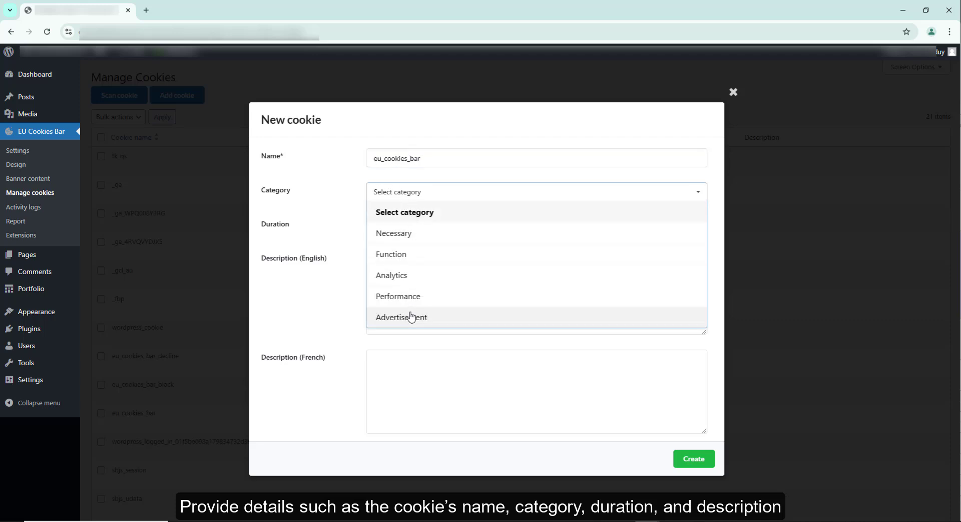
pyautogui.click(418, 255)
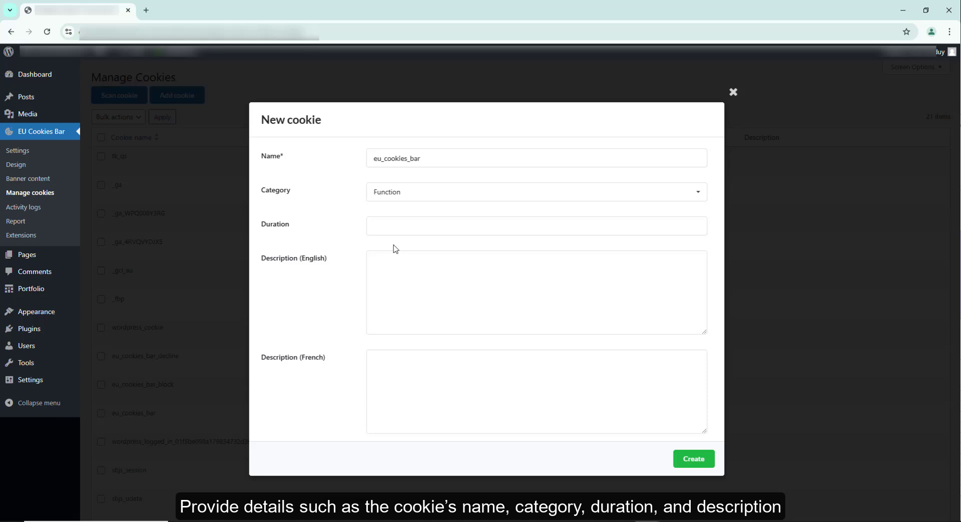
pyautogui.click(383, 228)
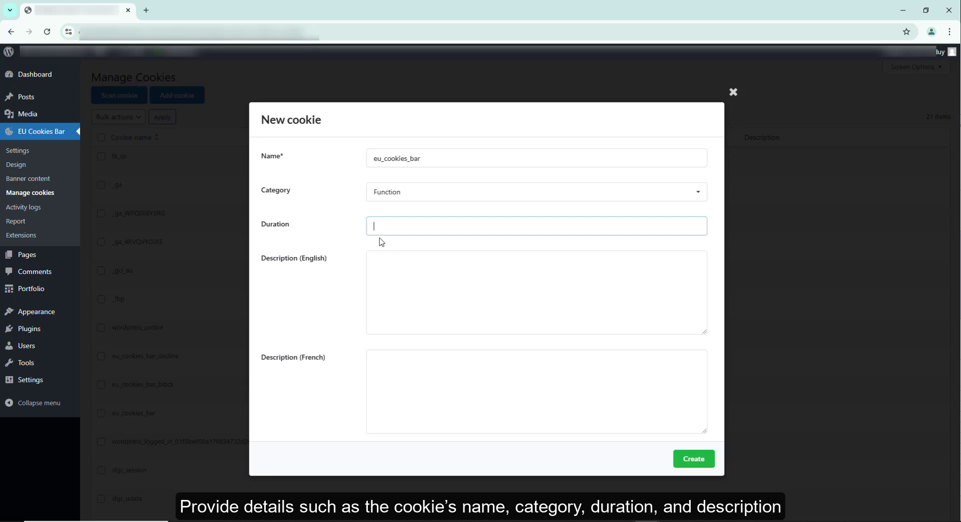
pyautogui.click(733, 92)
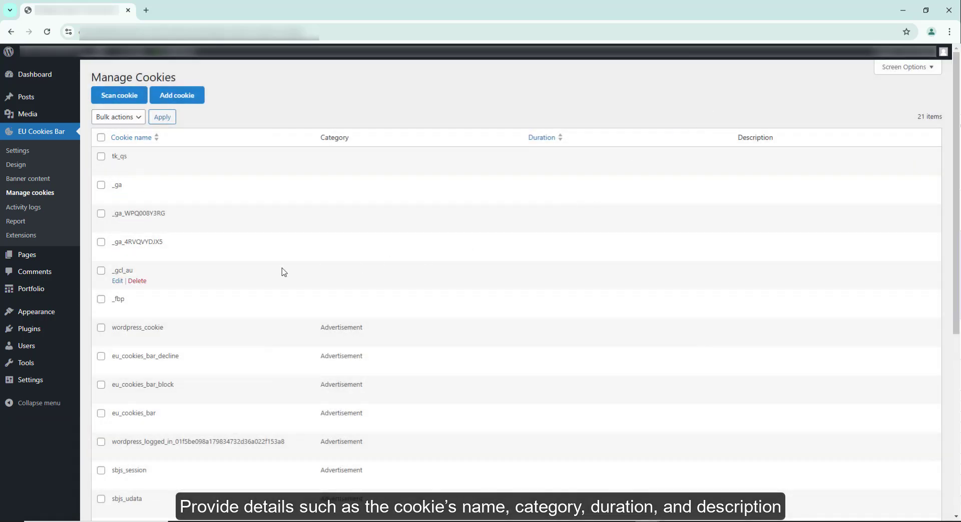
pyautogui.click(114, 173)
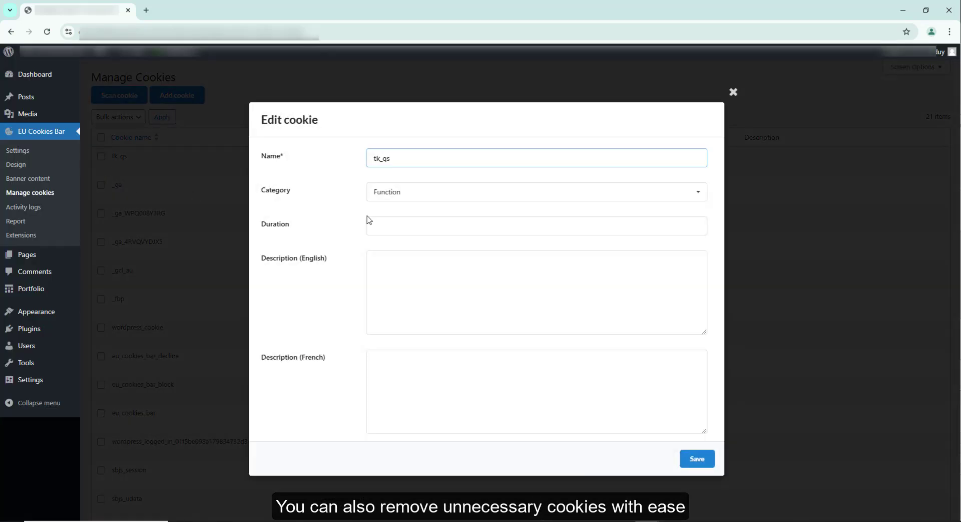
pyautogui.click(734, 91)
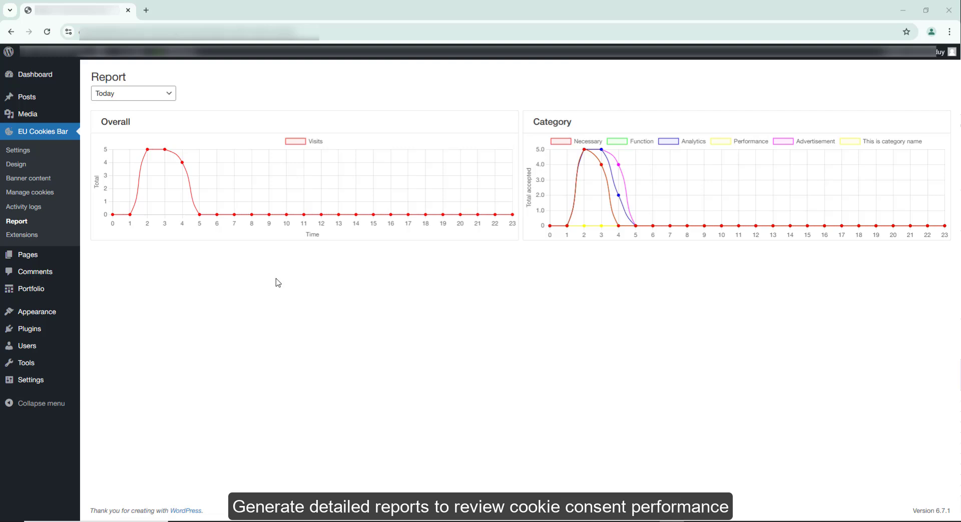
# View yesterday's report, then a custom range from December 29, 2024 to January 3, 2025.
pyautogui.click(143, 95)
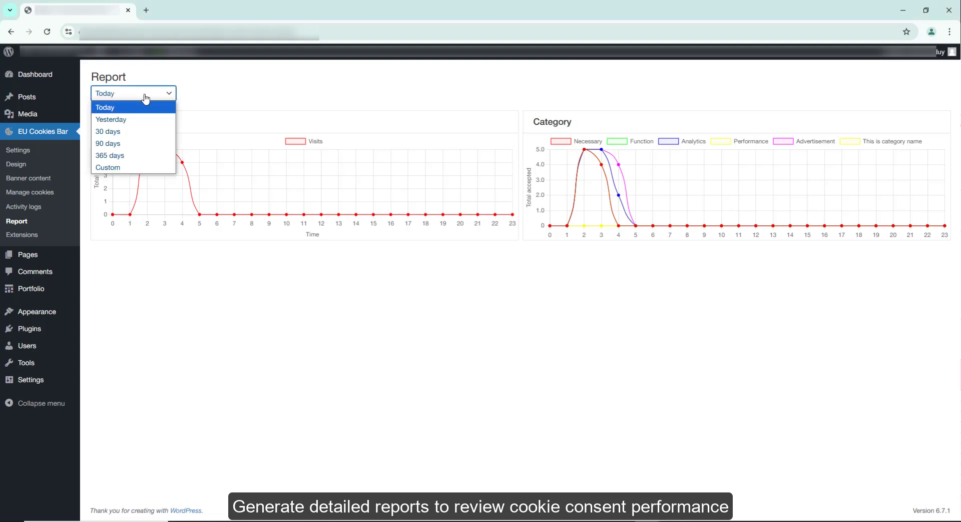
pyautogui.click(122, 111)
pyautogui.click(131, 98)
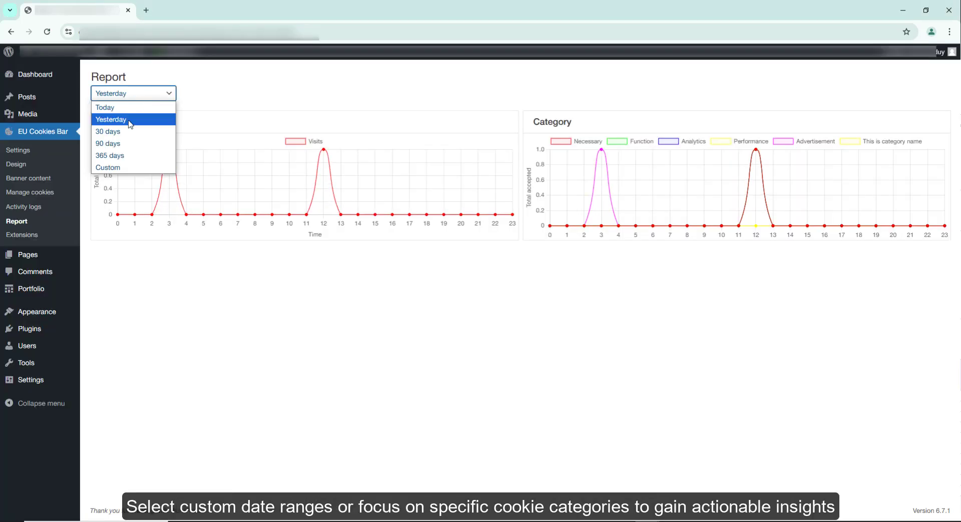
pyautogui.click(118, 161)
pyautogui.click(239, 97)
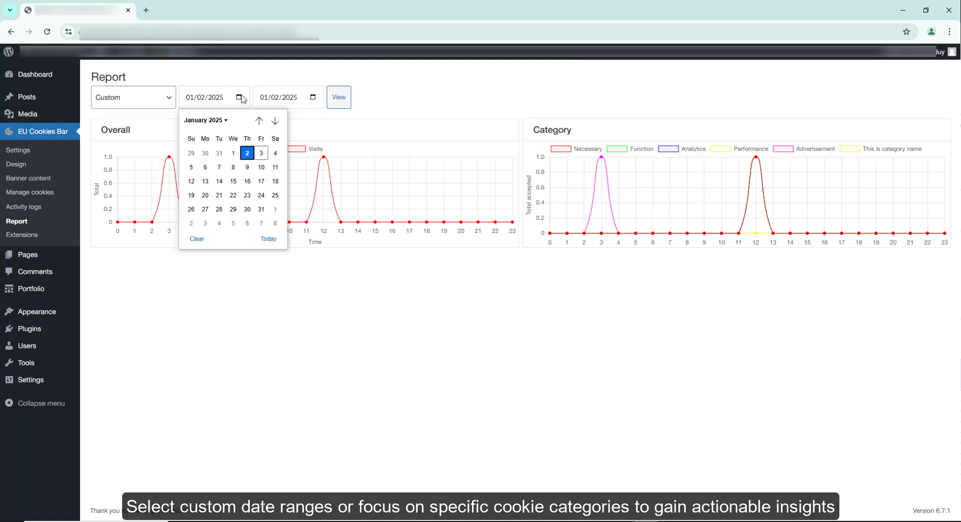
pyautogui.click(191, 153)
pyautogui.click(313, 97)
pyautogui.click(335, 153)
pyautogui.click(339, 97)
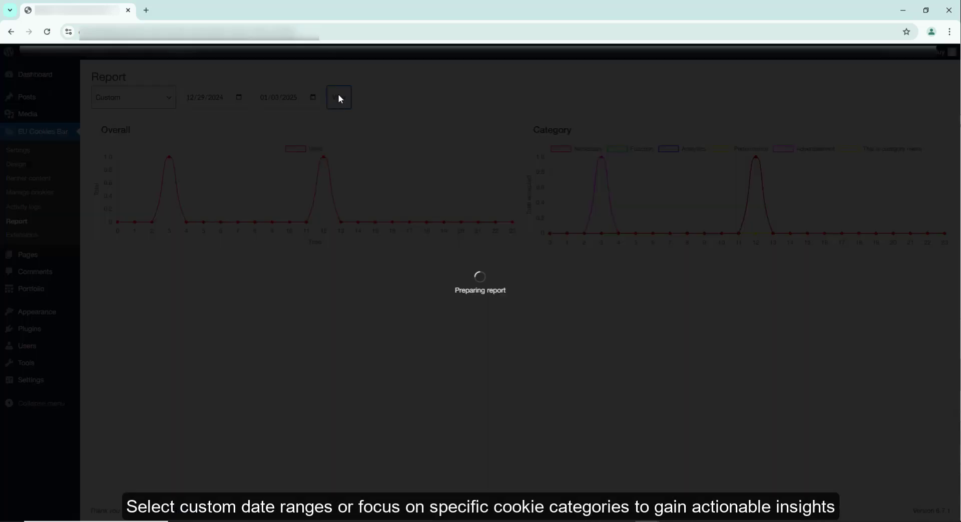